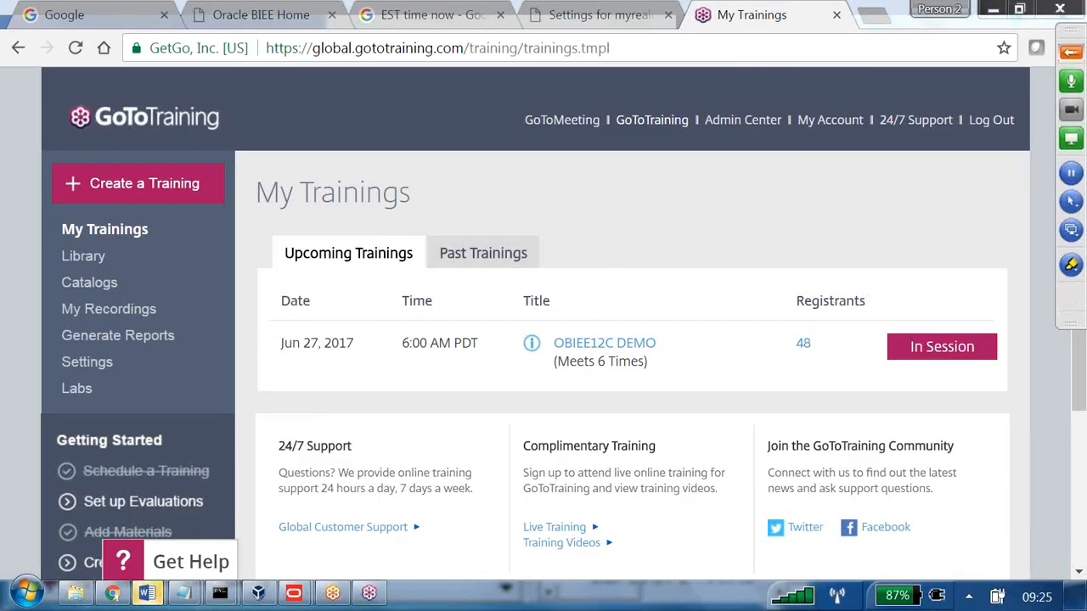
Bring the blank Word Document2 window in front of the GoToTraining page.
{"action": "mouse_move", "coordinate": [148, 592]}
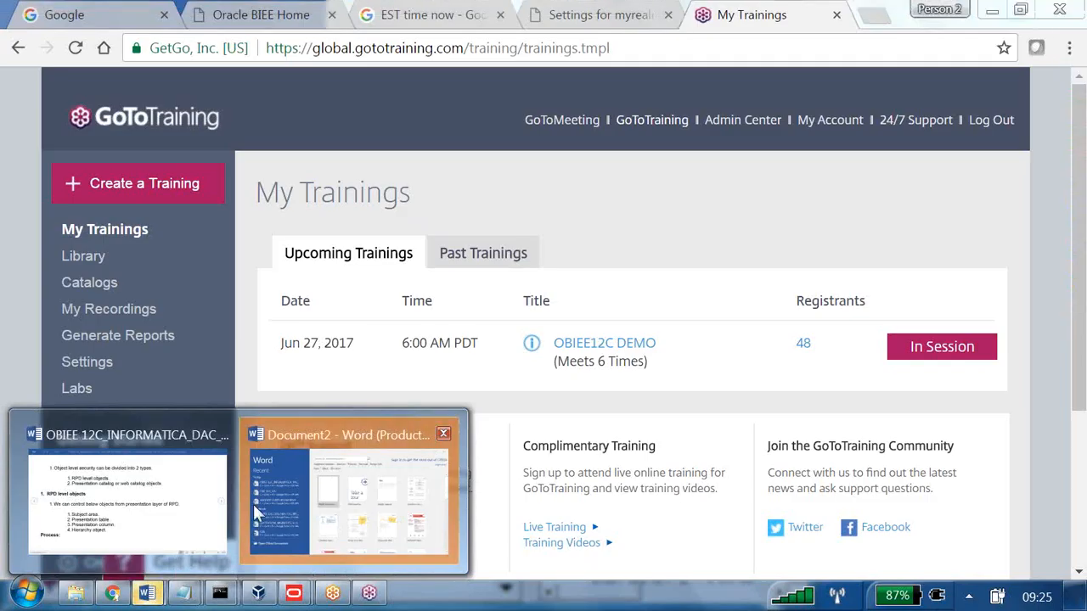
{"action": "left_click", "coordinate": [344, 490]}
Start a blank document with numbered item 1 'RPD object Level Authorization'.
{"action": "left_click", "coordinate": [454, 216]}
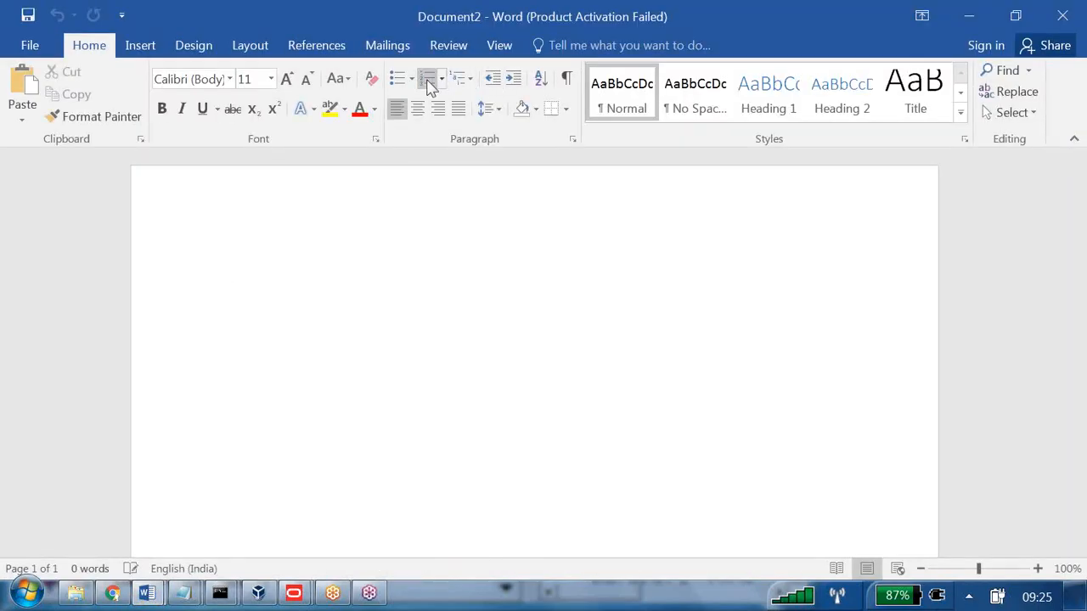
{"action": "left_click", "coordinate": [427, 81]}
{"action": "type", "text": "RPD"}
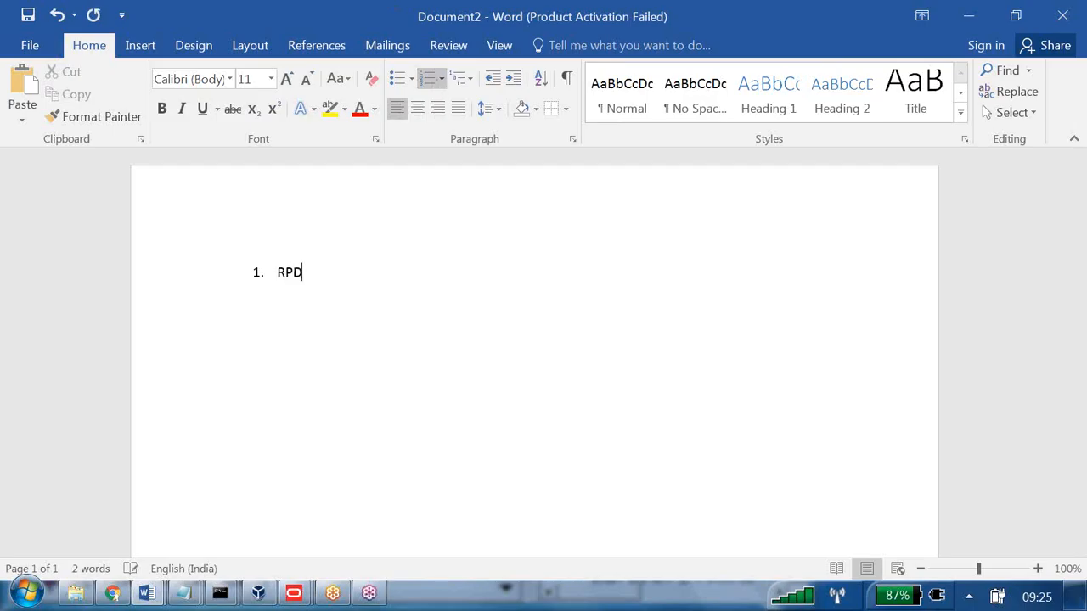
{"action": "type", "text": " object Level Auth"}
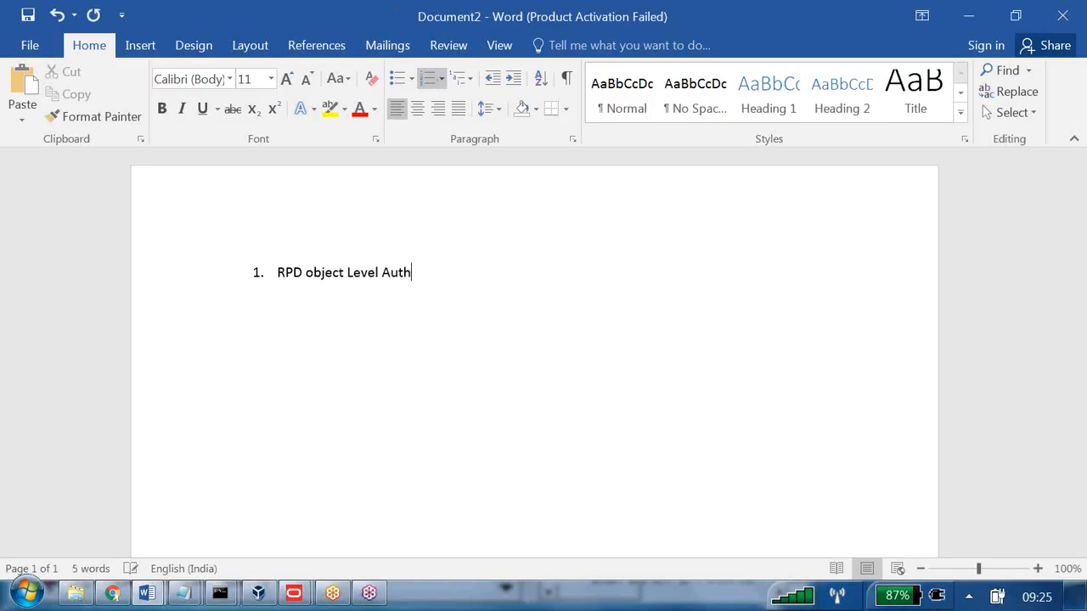
{"action": "type", "text": "orization"}
{"action": "key", "text": "Return"}
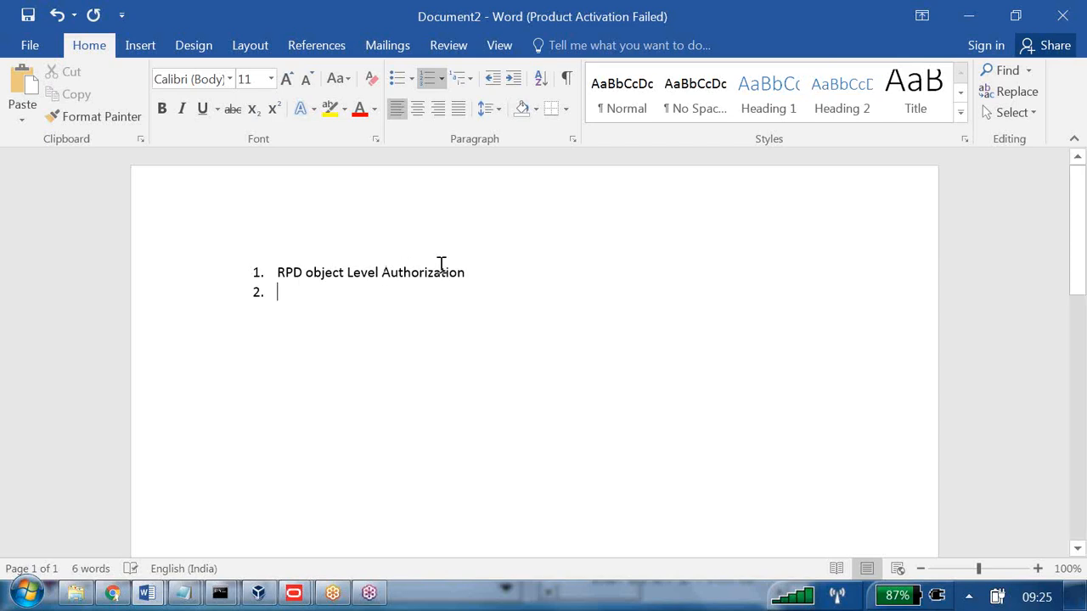
Add indented sub-point a: user and role permission conflicts mean user permissions will be executed.
{"action": "left_click", "coordinate": [516, 78]}
{"action": "type", "text": "USER"}
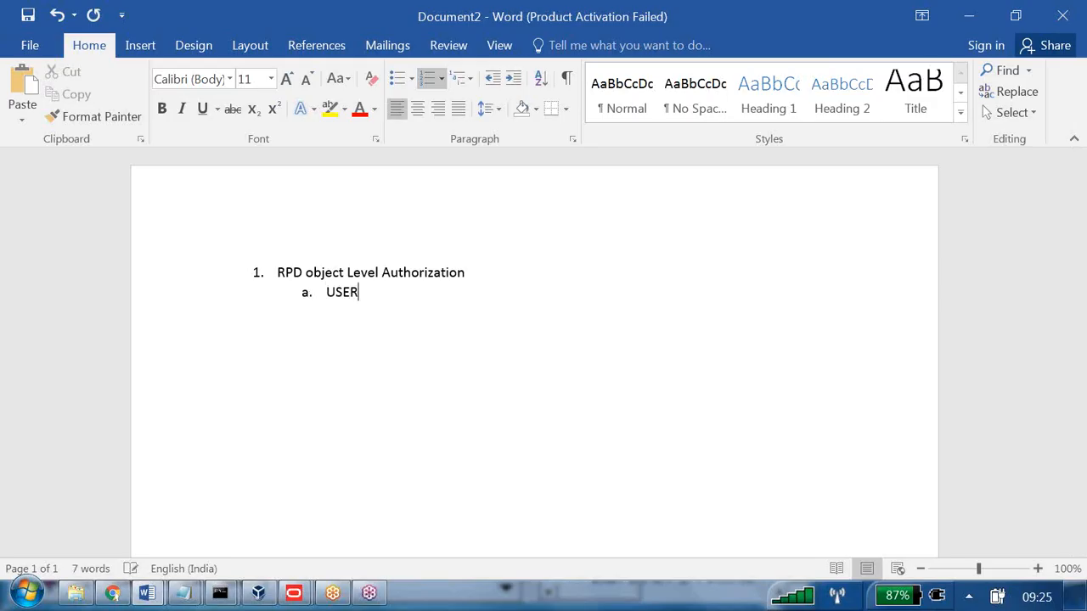
{"action": "type", "text": " and ROLE per"}
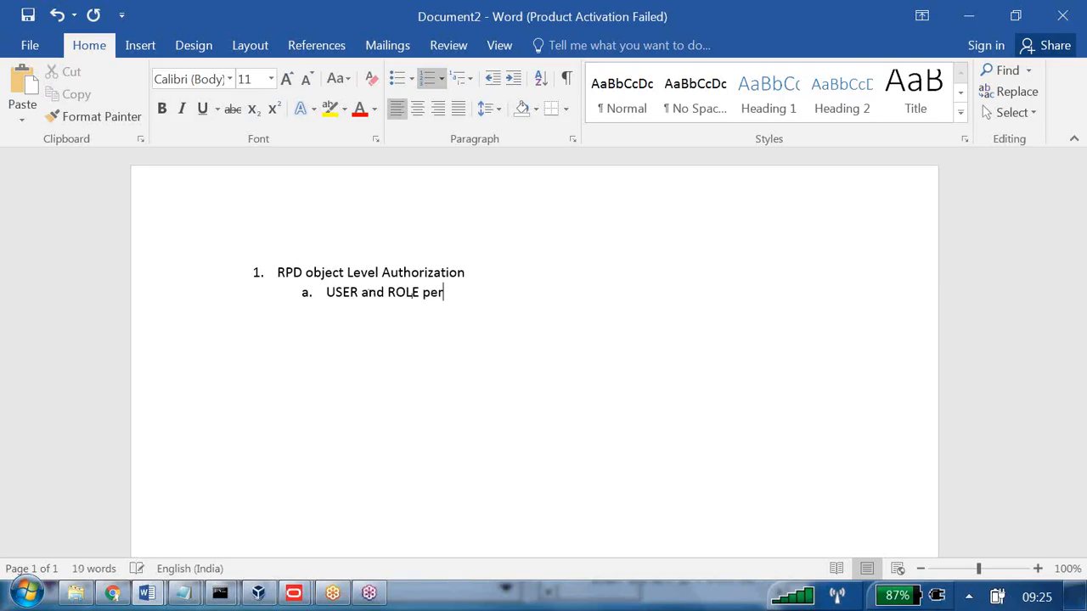
{"action": "type", "text": "missions o"}
{"action": "type", "text": "onfl"}
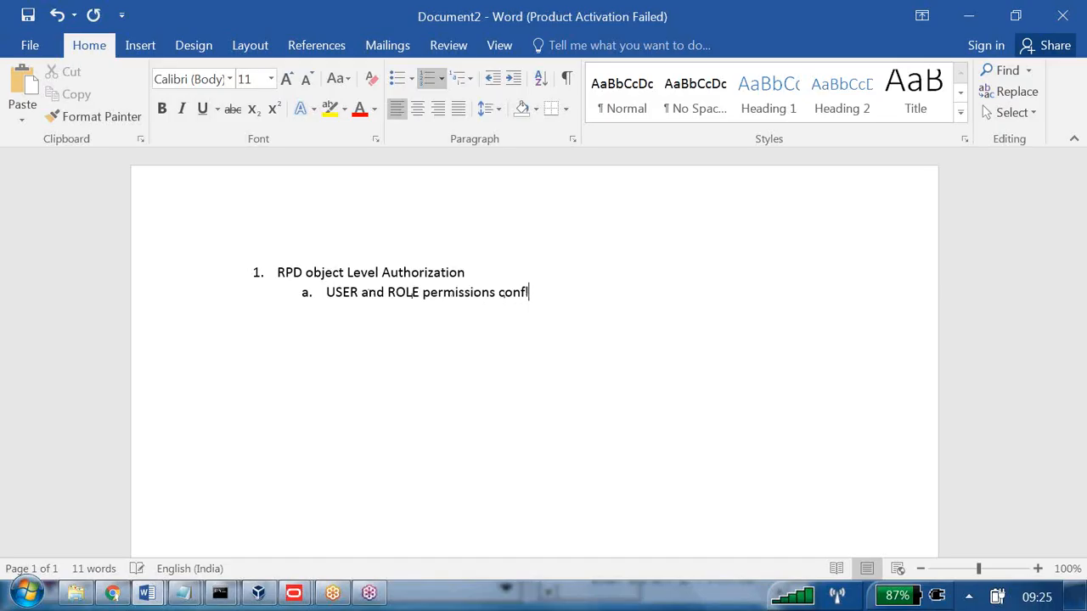
{"action": "type", "text": "ict then"}
{"action": "type", "text": "-->"}
{"action": "type", "text": "User"}
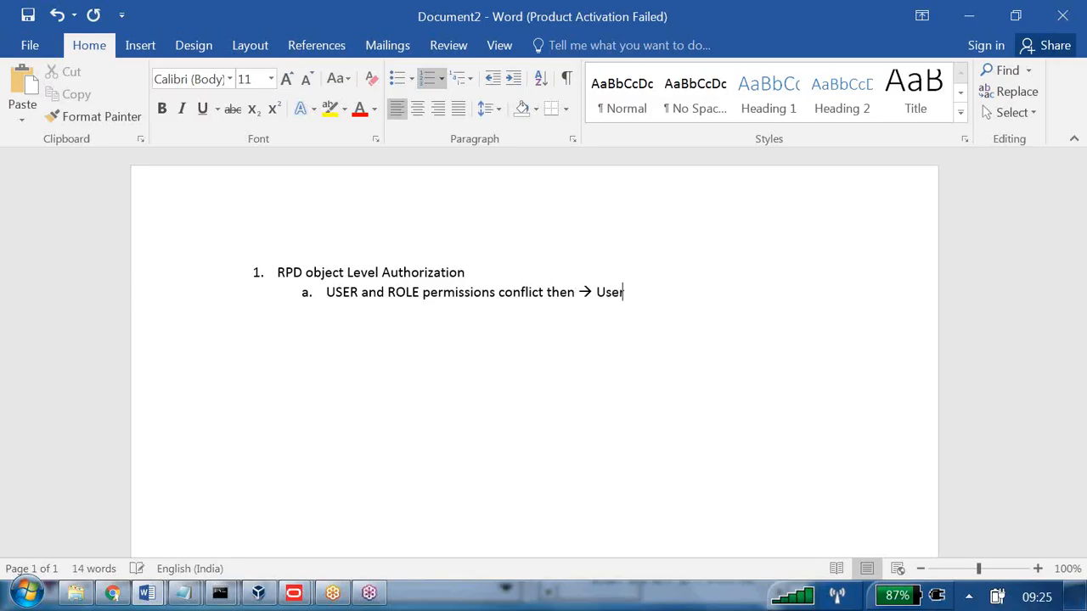
{"action": "type", "text": " permissions "}
{"action": "type", "text": "wil"}
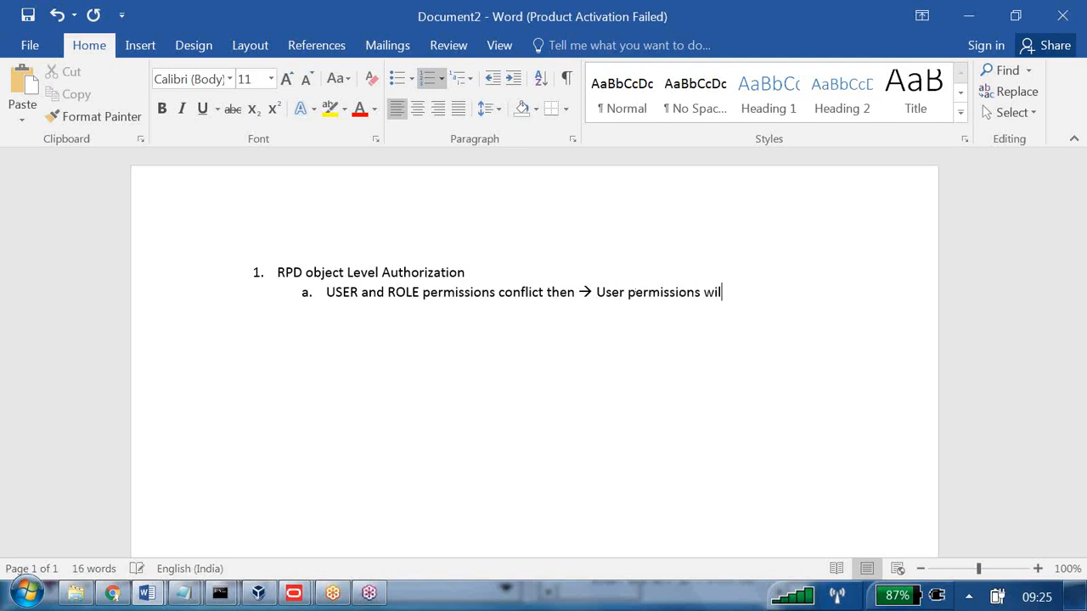
{"action": "type", "text": "l be executed"}
{"action": "key", "text": "Return"}
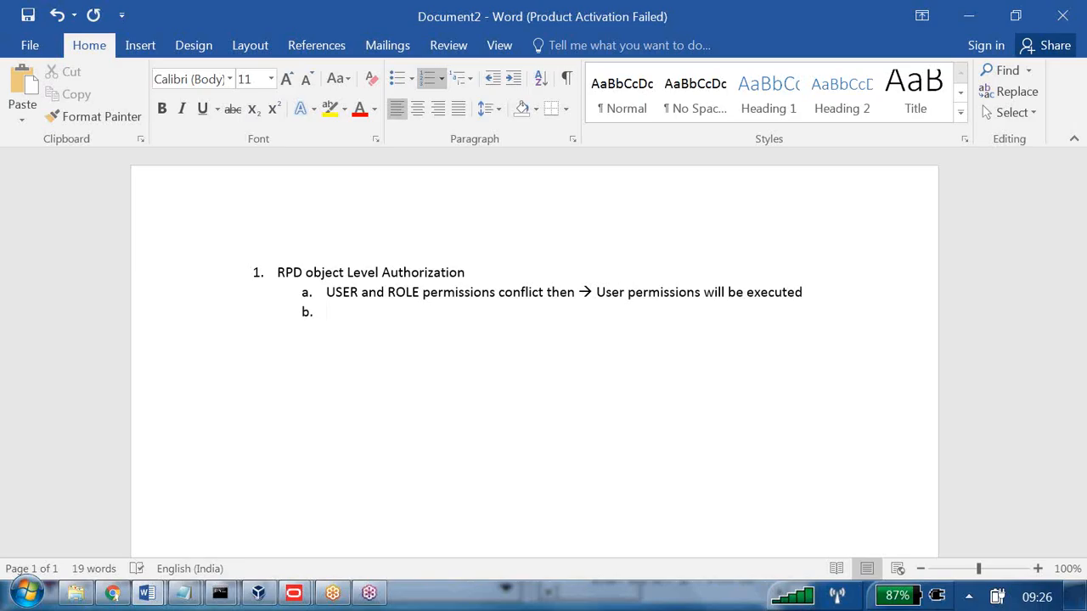
Write sub-point b 'Role 1 and Role2 conflicts --> less restrictive permissions will be exectud', fixing 'ROLe2'.
{"action": "type", "text": "Role 1 and ROLe2"}
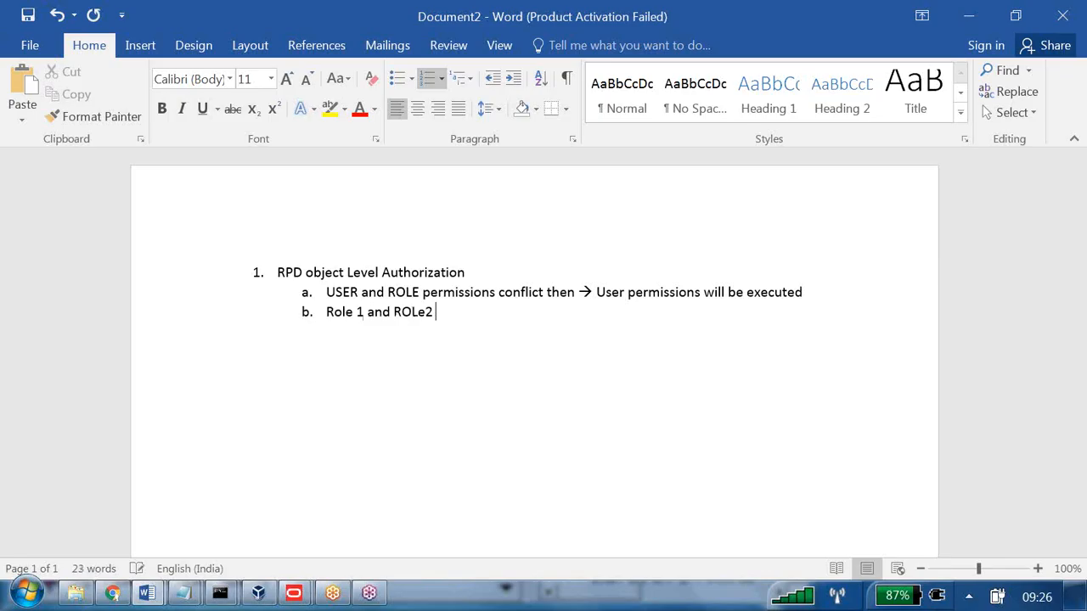
{"action": "type", "text": " co"}
{"action": "type", "text": "nflict"}
{"action": "type", "text": "s --"}
{"action": "type", "text": ">"}
{"action": "left_click", "coordinate": [416, 313]}
{"action": "key", "text": "BackSpace"}
{"action": "key", "text": "BackSpace"}
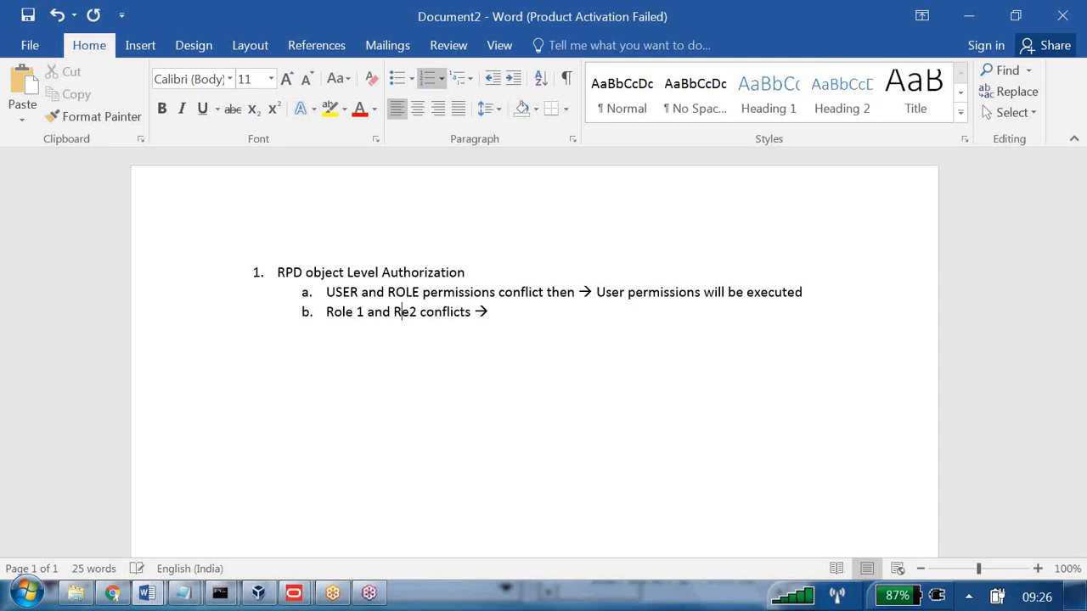
{"action": "type", "text": "ol"}
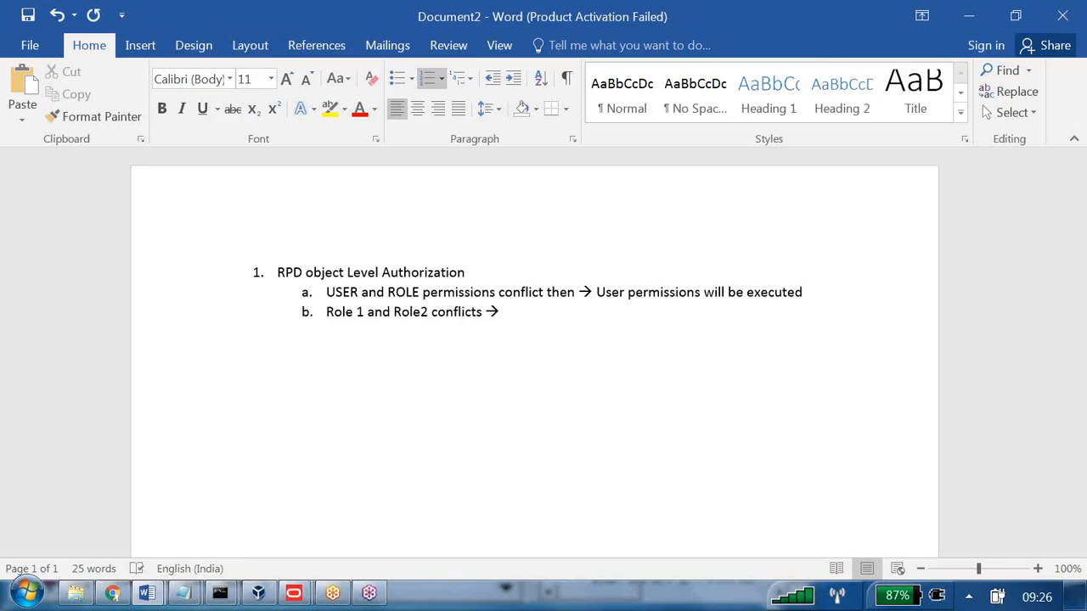
{"action": "left_click", "coordinate": [526, 312]}
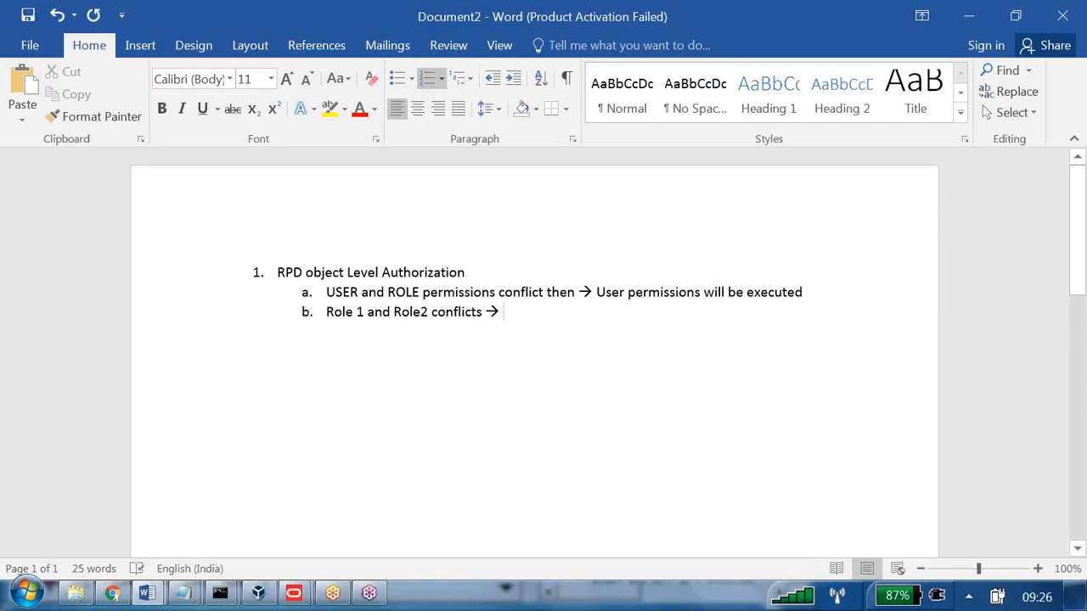
{"action": "type", "text": "less "}
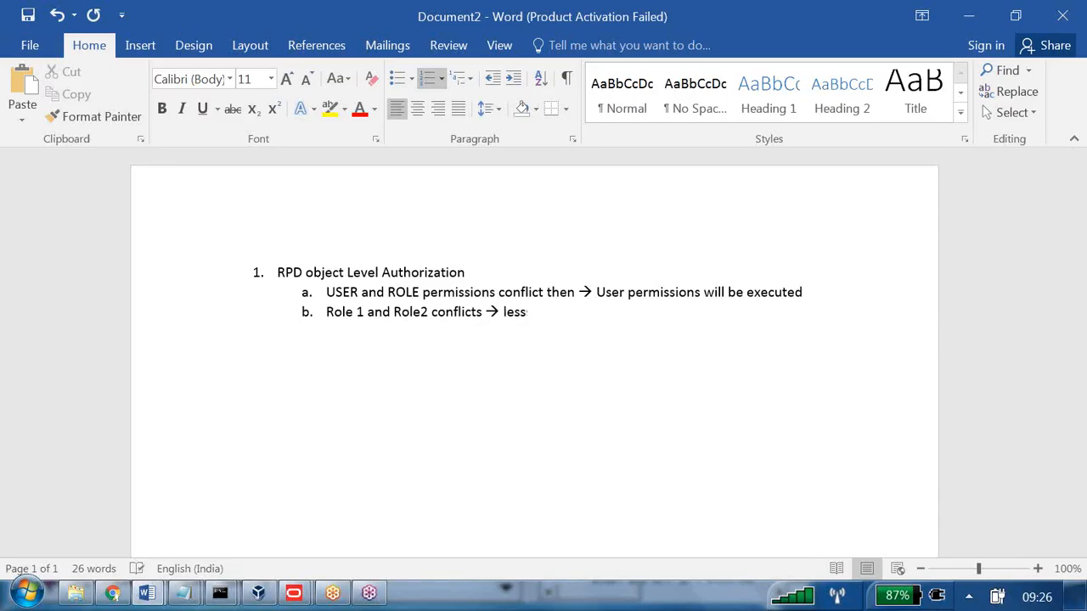
{"action": "type", "text": "restrictive pe"}
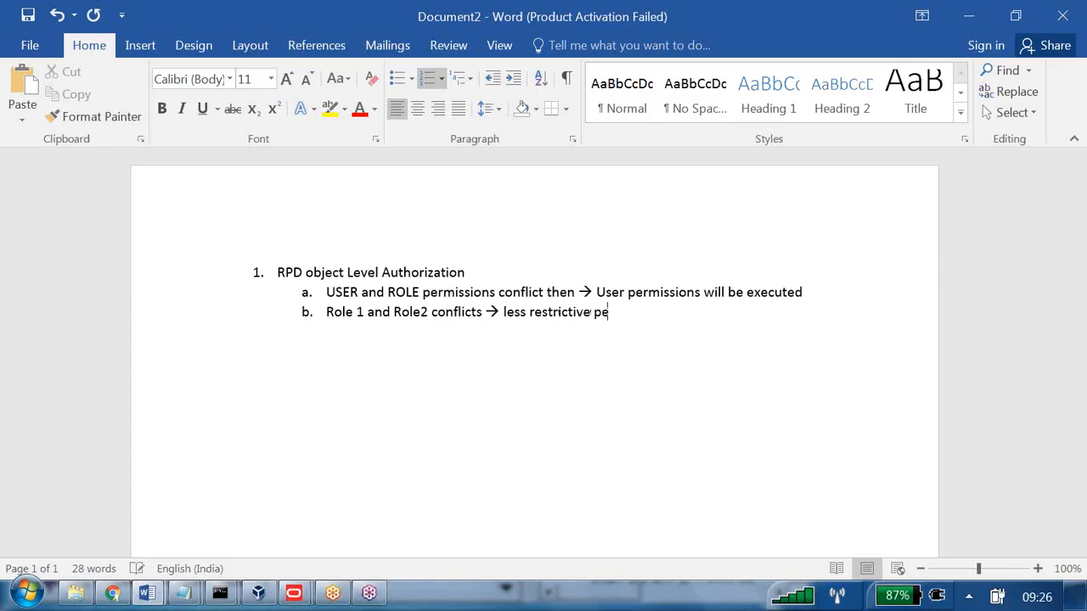
{"action": "type", "text": "rmissions will be"}
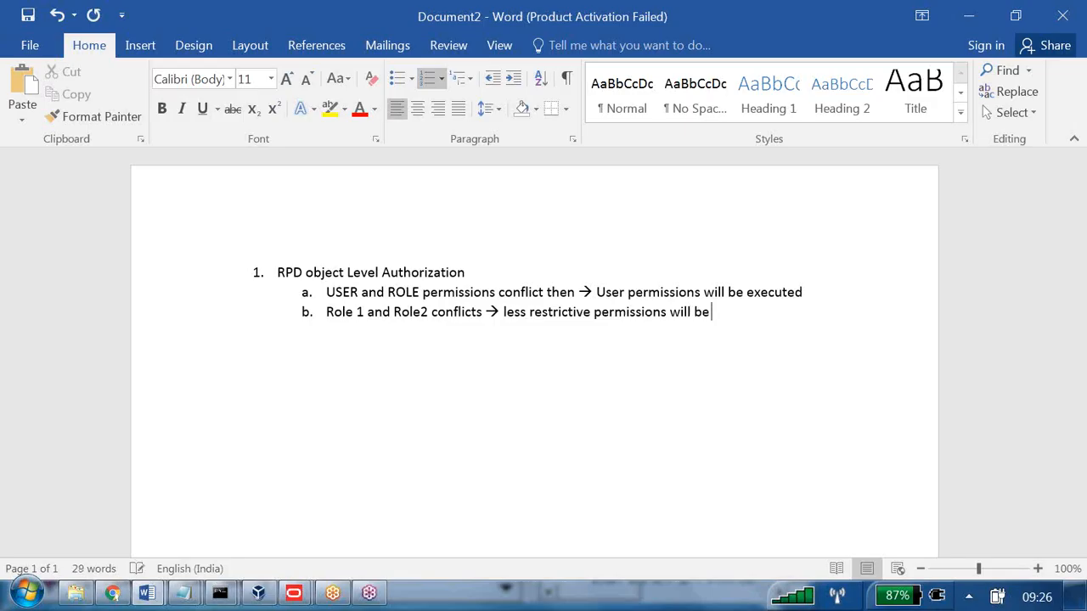
{"action": "type", "text": " exectud"}
{"action": "key", "text": "Return"}
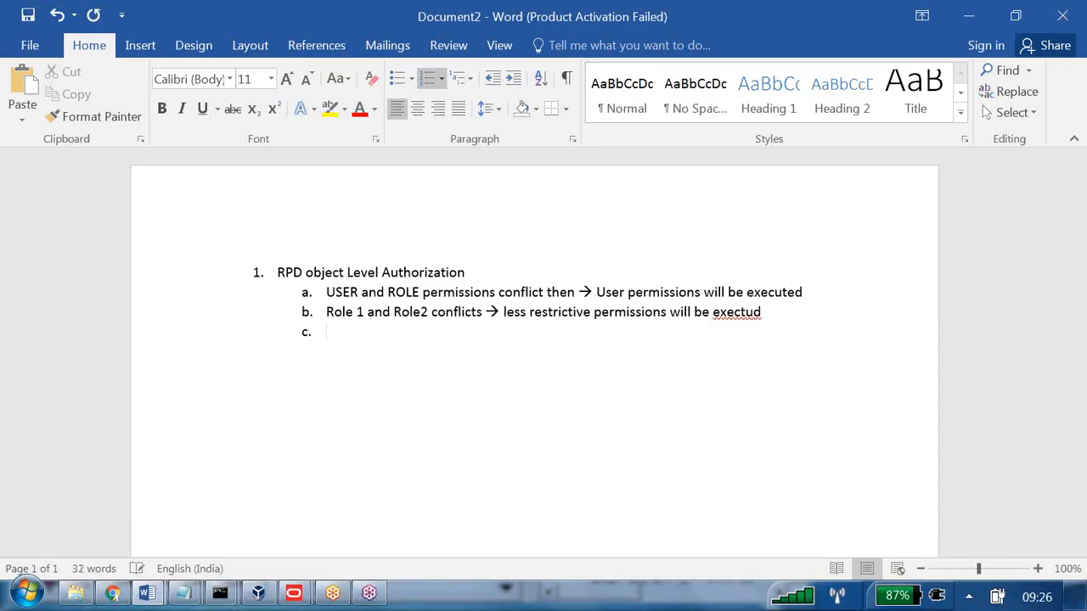
Correct the misspelled 'exectud' in item b to 'executed'.
{"action": "right_click", "coordinate": [748, 311]}
{"action": "left_click", "coordinate": [689, 343]}
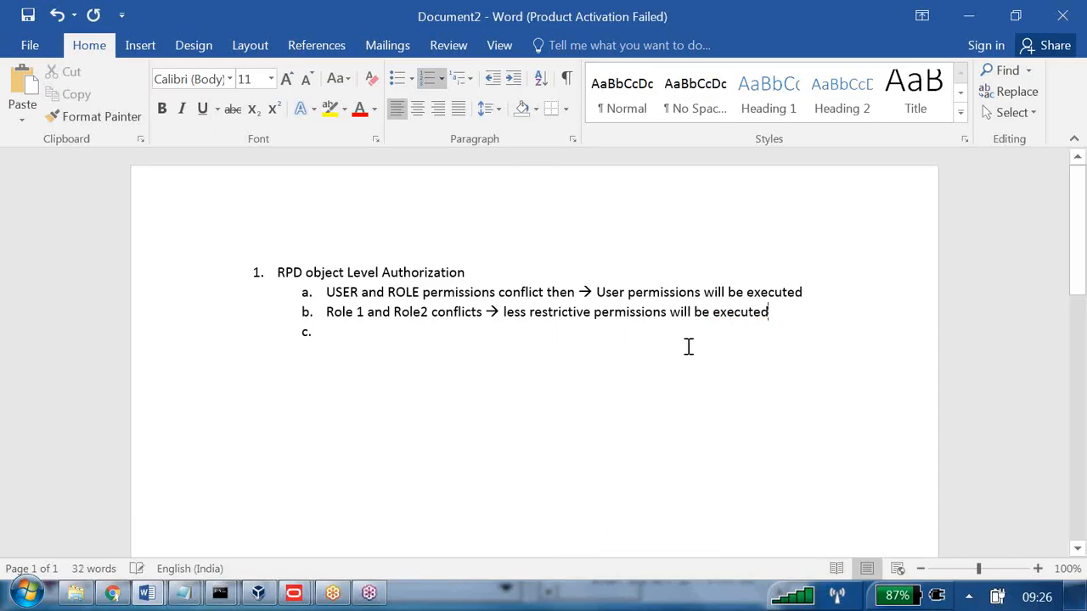
{"action": "left_click", "coordinate": [366, 335]}
Write item c: Role1 and sub-role role1.1 permission conflicts --> role 1 permissions will be executed.
{"action": "type", "text": "R"}
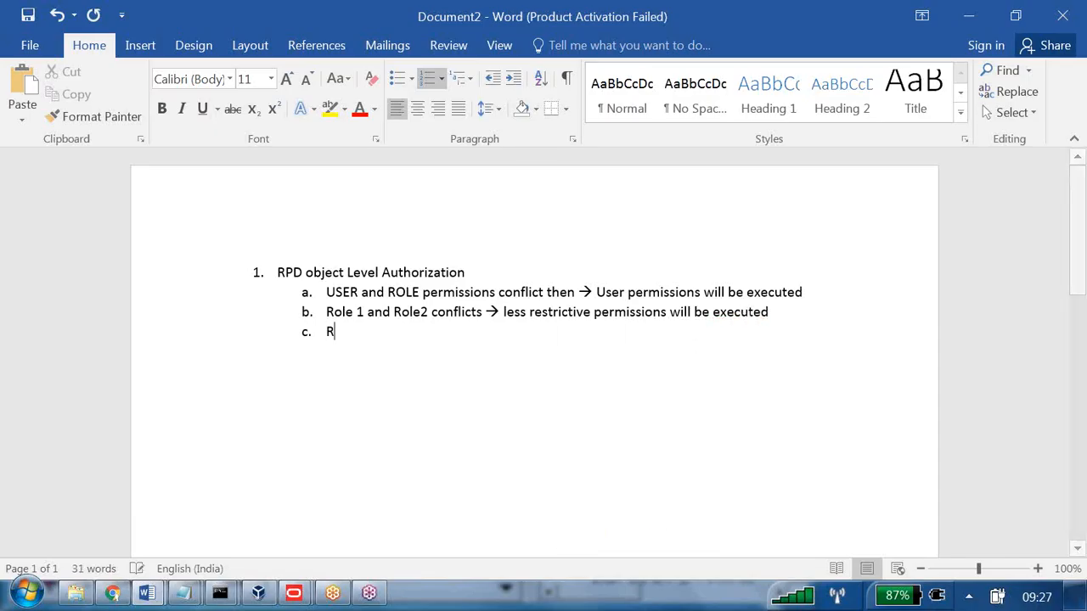
{"action": "type", "text": "ole"}
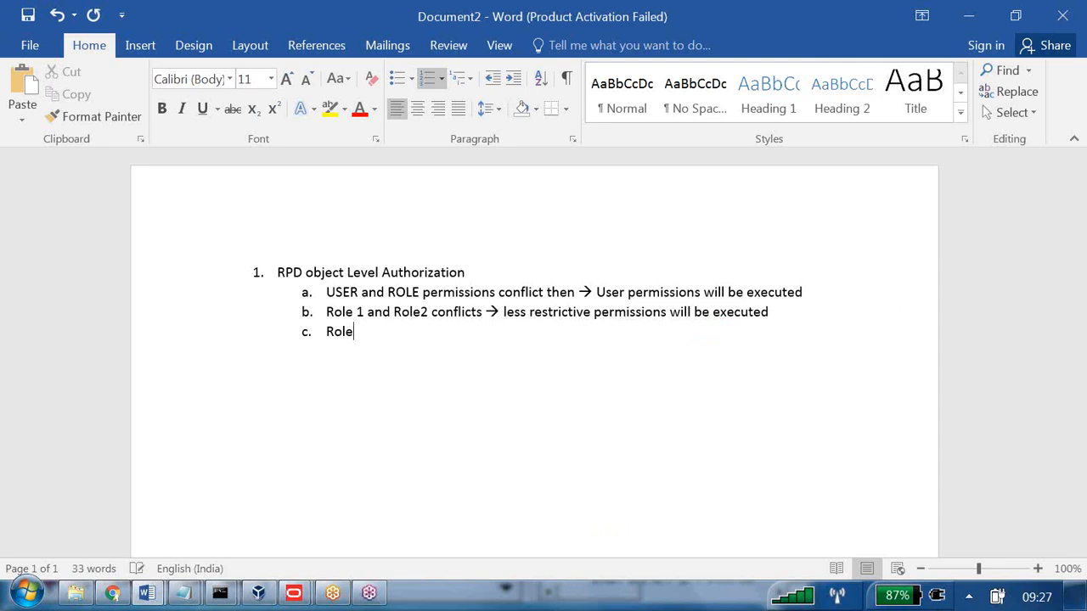
{"action": "type", "text": "1 and sub role of role1 "}
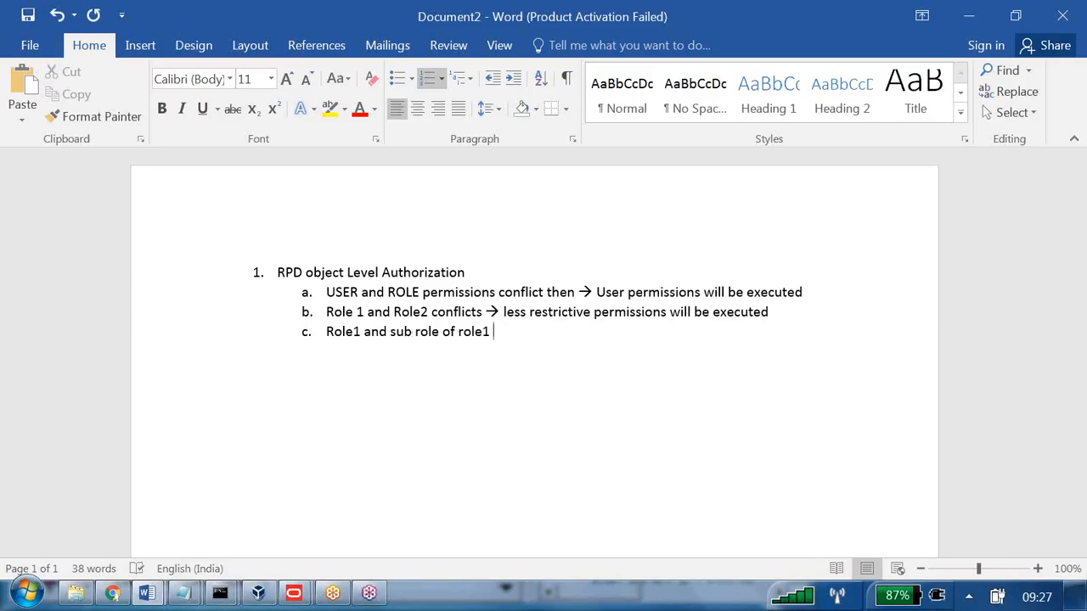
{"action": "type", "text": "is role3"}
{"action": "key", "text": "BackSpace"}
{"action": "type", "text": "11"}
{"action": "key", "text": "BackSpace"}
{"action": "type", "text": ".1"}
{"action": "type", "text": "permissio"}
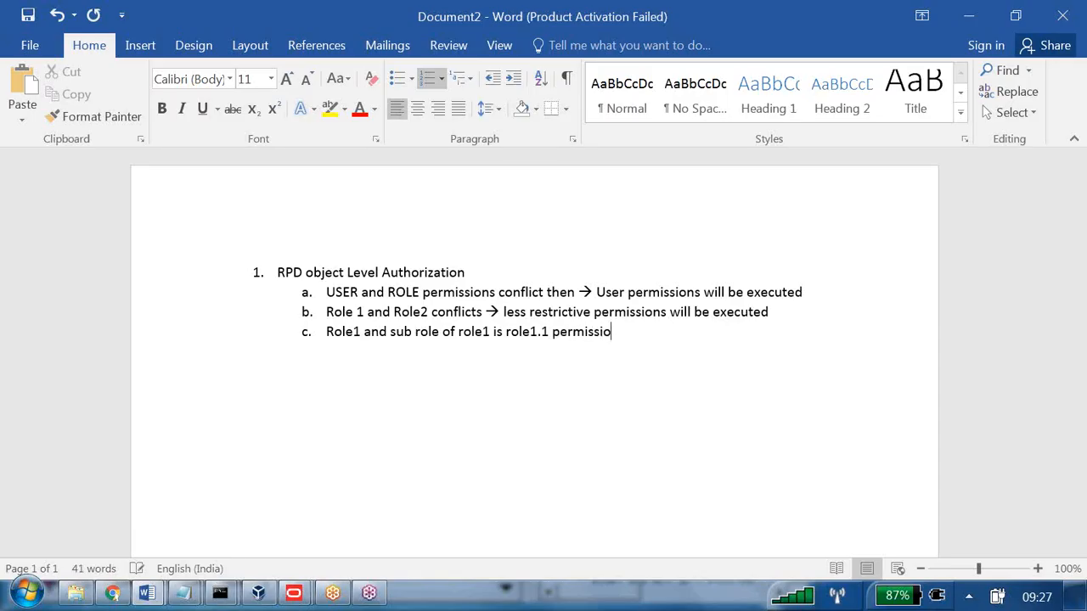
{"action": "type", "text": "ns confl"}
{"action": "type", "text": "icts --"}
{"action": "type", "text": "> "}
{"action": "type", "text": "role"}
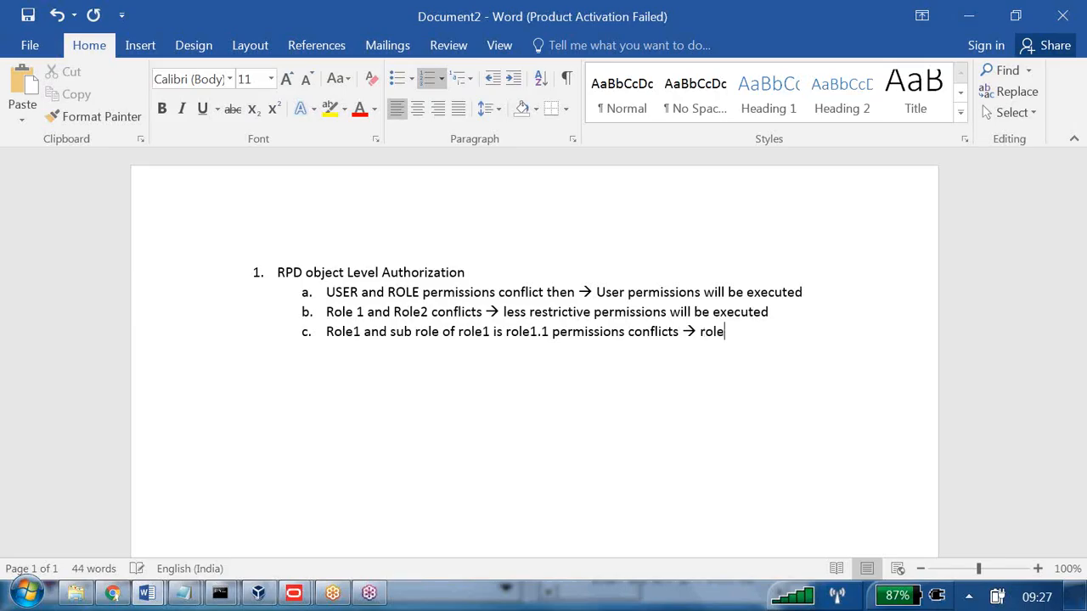
{"action": "type", "text": " 1permissions w"}
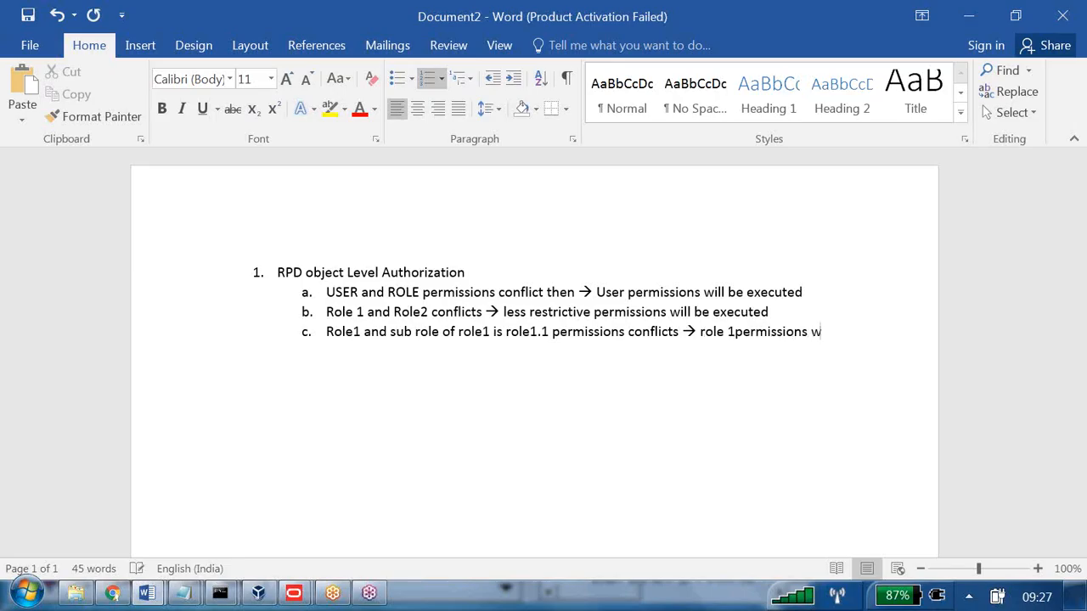
{"action": "type", "text": "ill be executed"}
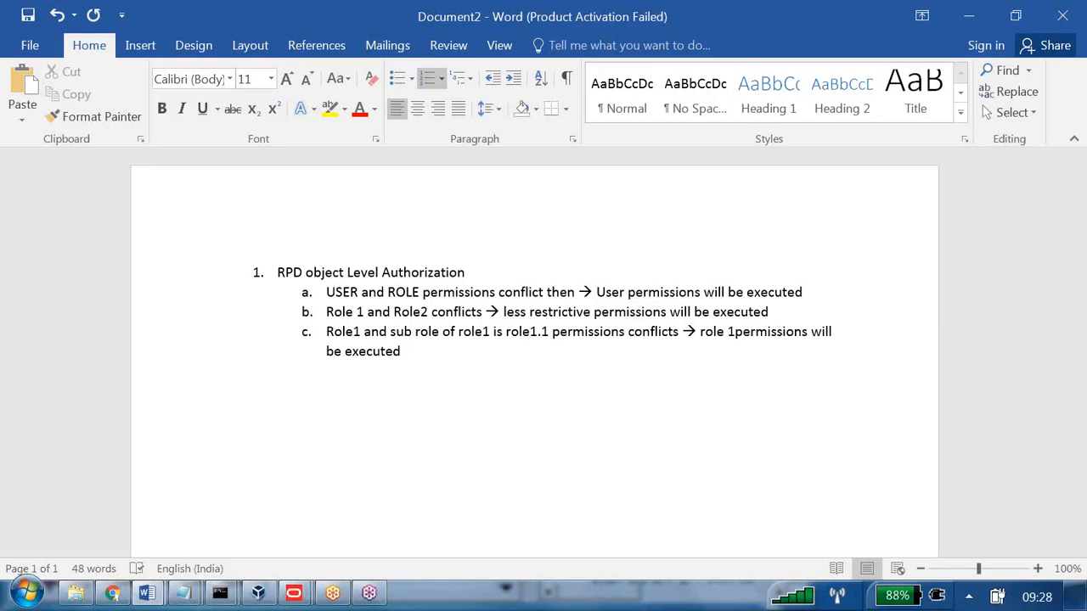
{"action": "key", "text": "Return"}
Promote the new line to top-level item 2 and begin it 'Web catalog' in lowercase.
{"action": "left_click", "coordinate": [501, 76]}
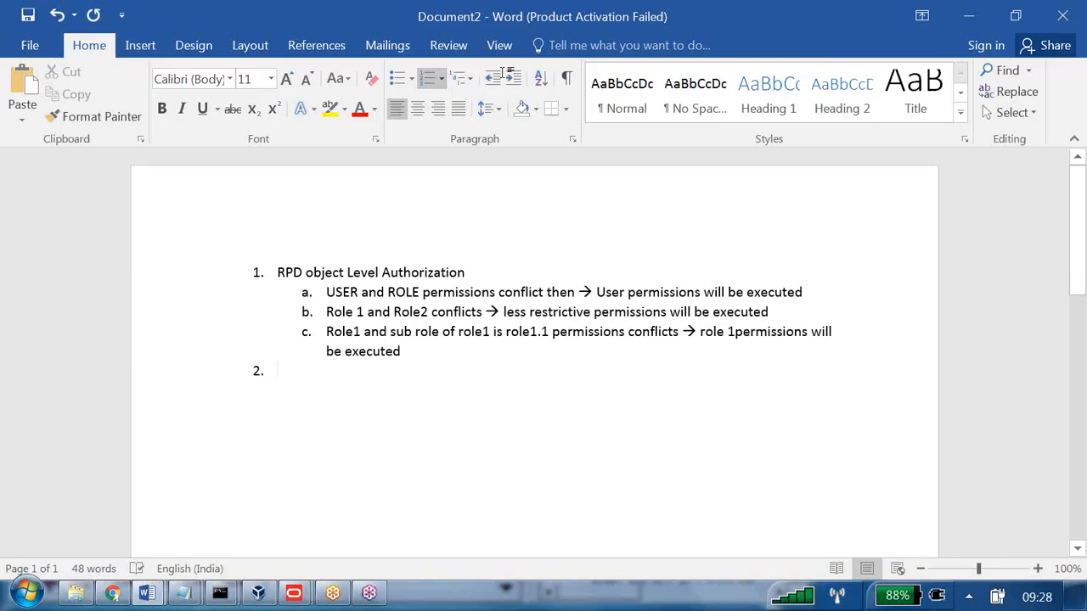
{"action": "type", "text": "Web"}
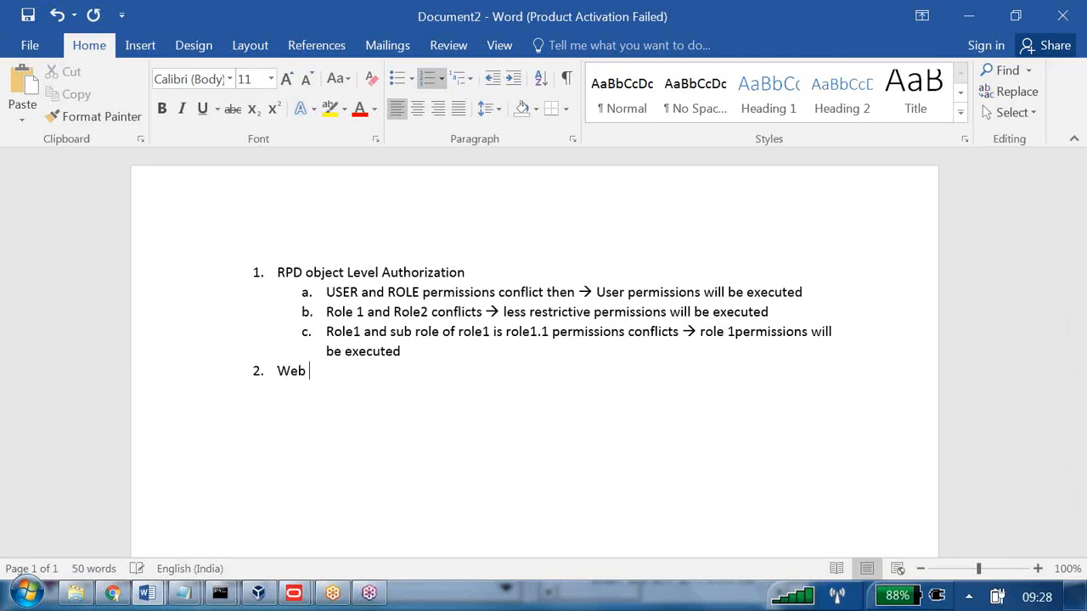
{"action": "type", "text": "Catalog"}
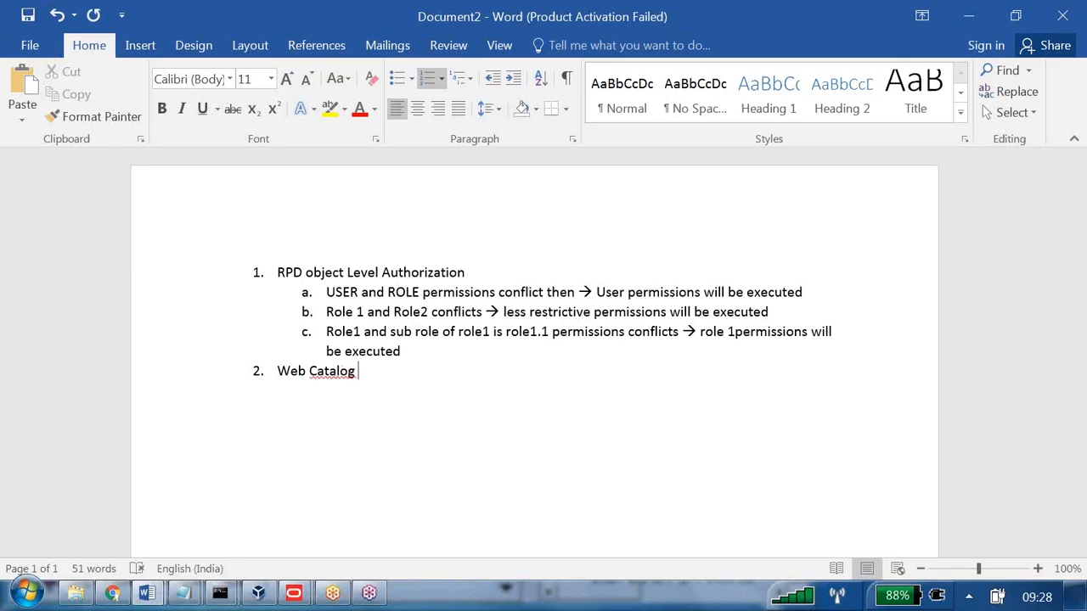
{"action": "right_click", "coordinate": [334, 371]}
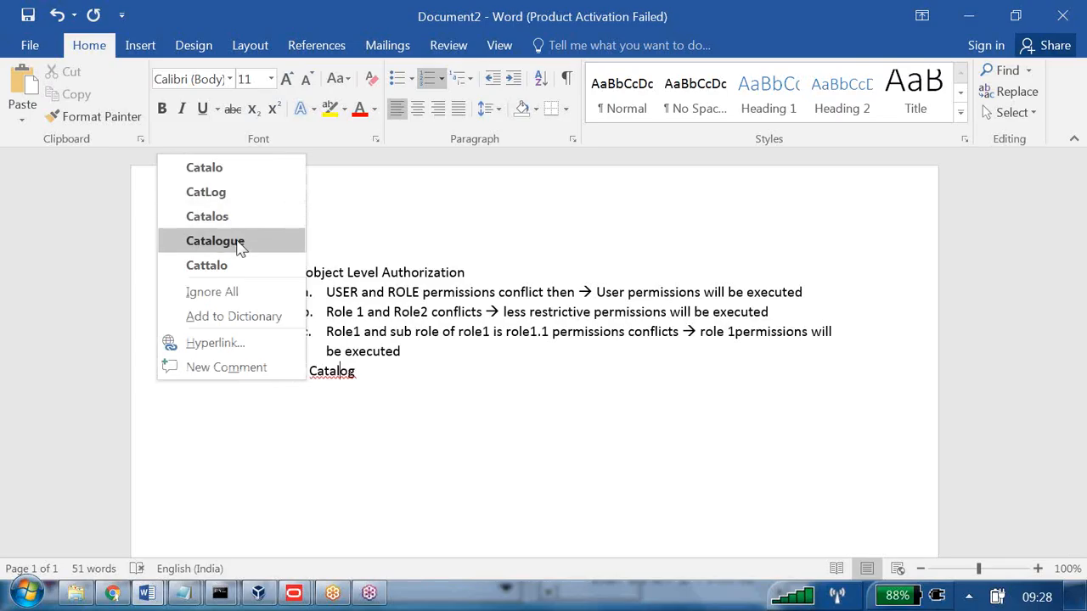
{"action": "left_click", "coordinate": [384, 389]}
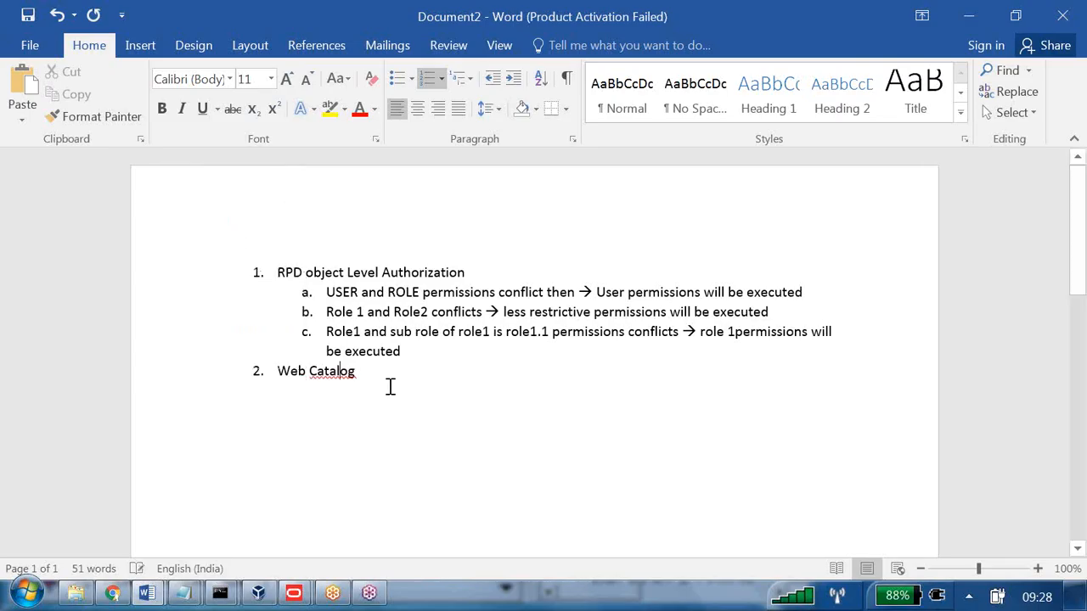
{"action": "left_click", "coordinate": [315, 371]}
{"action": "key", "text": "BackSpace"}
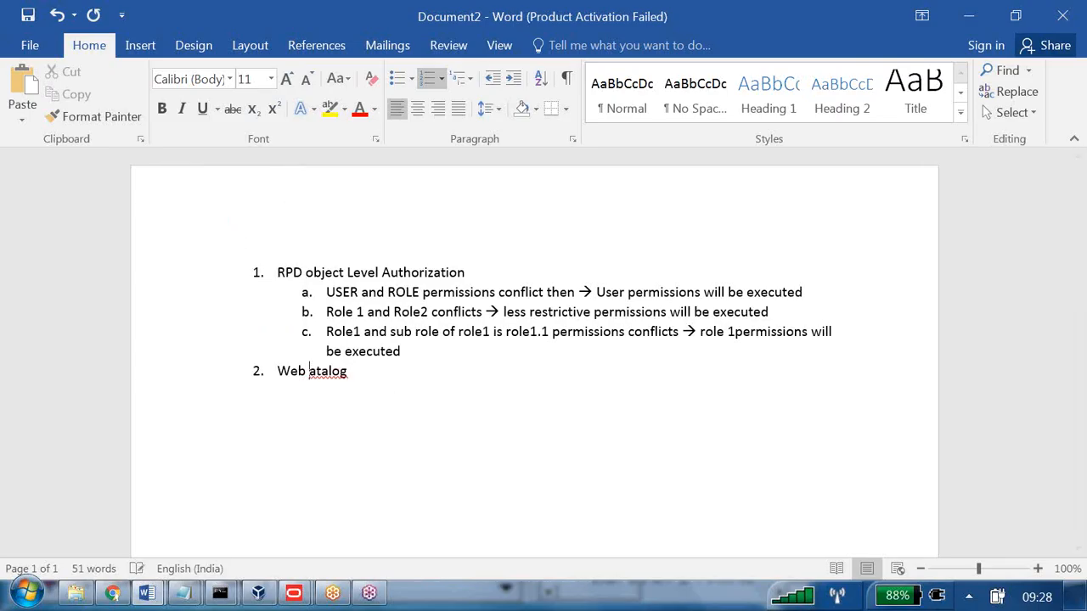
{"action": "type", "text": "c"}
Complete item 2 as 'Web catalog objects permissions' and switch to the browser.
{"action": "left_click", "coordinate": [395, 381]}
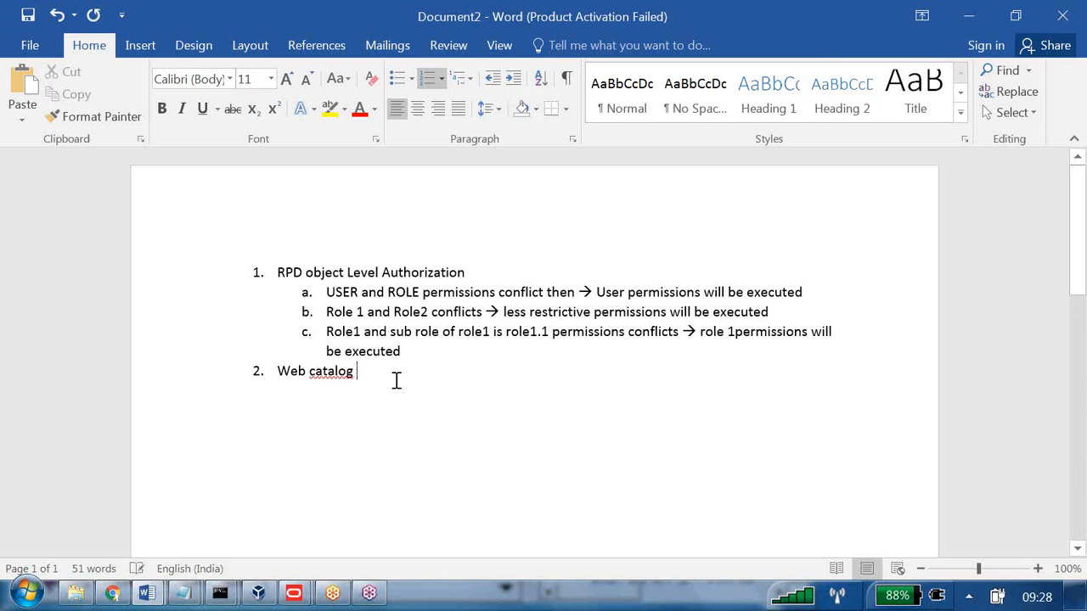
{"action": "type", "text": "perm"}
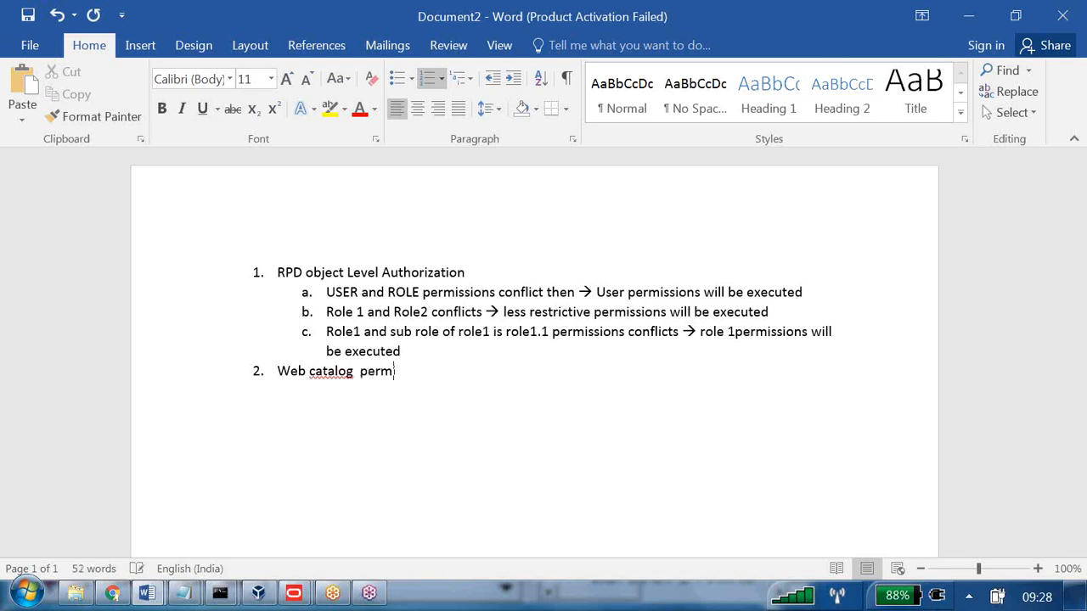
{"action": "type", "text": "issions"}
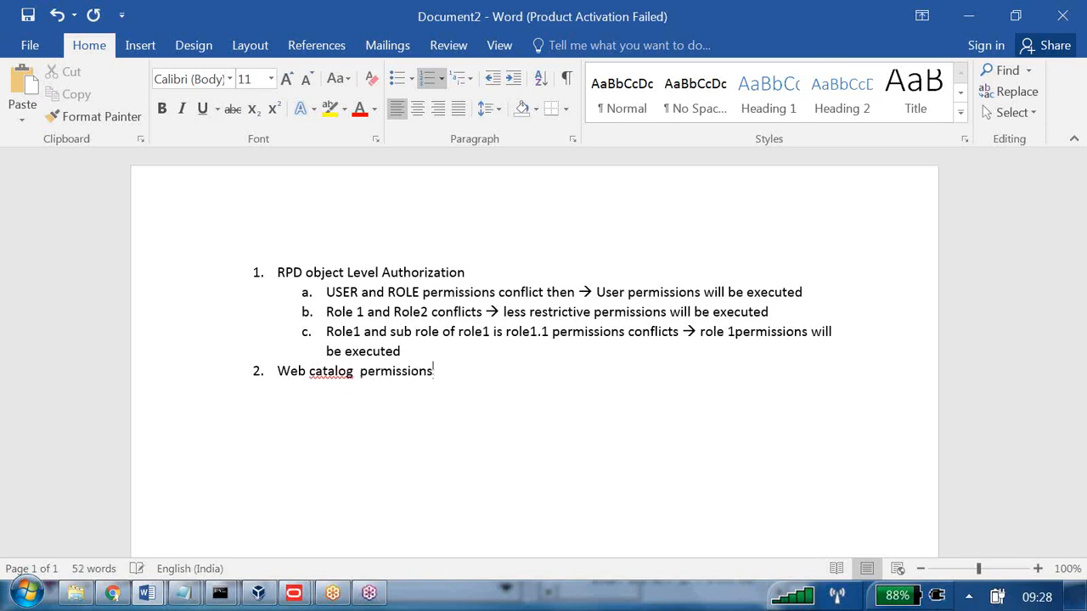
{"action": "left_click", "coordinate": [361, 371]}
{"action": "type", "text": "objects"}
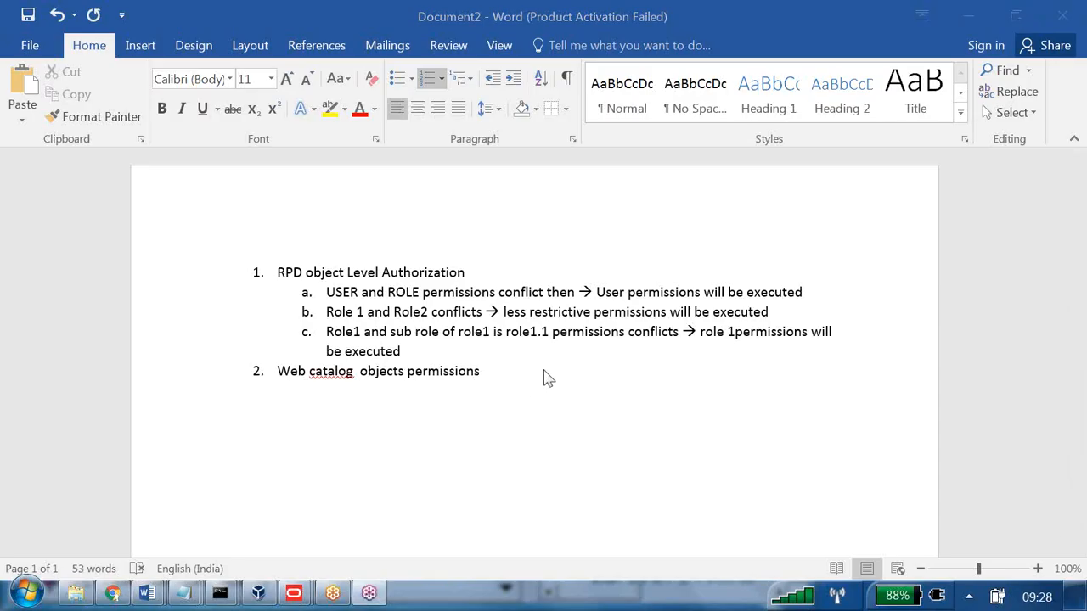
{"action": "key", "text": "alt+Tab"}
{"action": "key", "text": "Tab"}
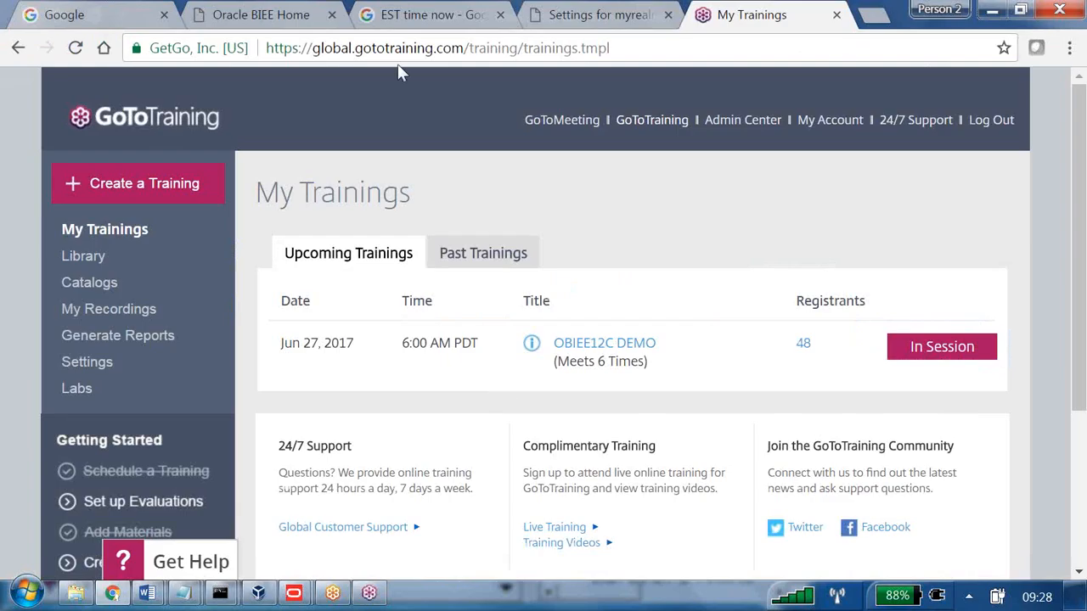
Open the Oracle BI catalog from the Home tab and list Shared Folders.
{"action": "left_click", "coordinate": [292, 14]}
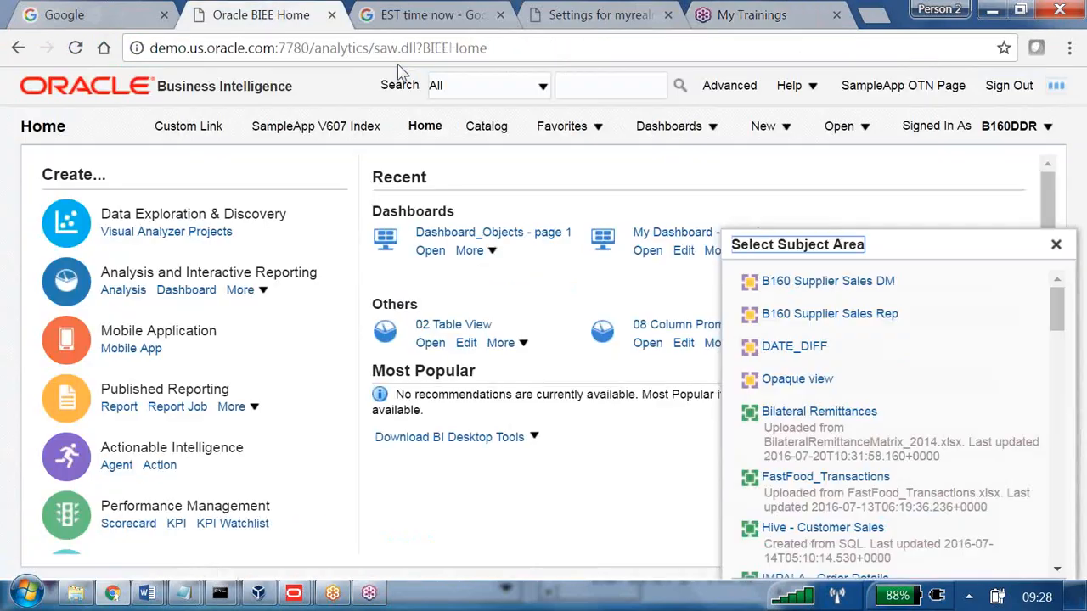
{"action": "left_click", "coordinate": [494, 129]}
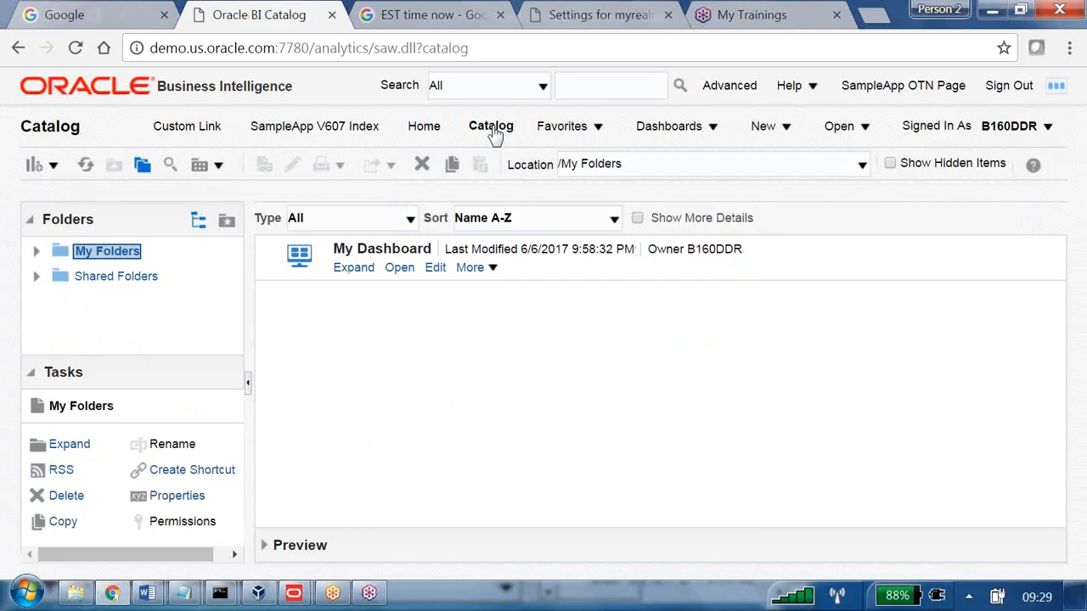
{"action": "left_click", "coordinate": [140, 278]}
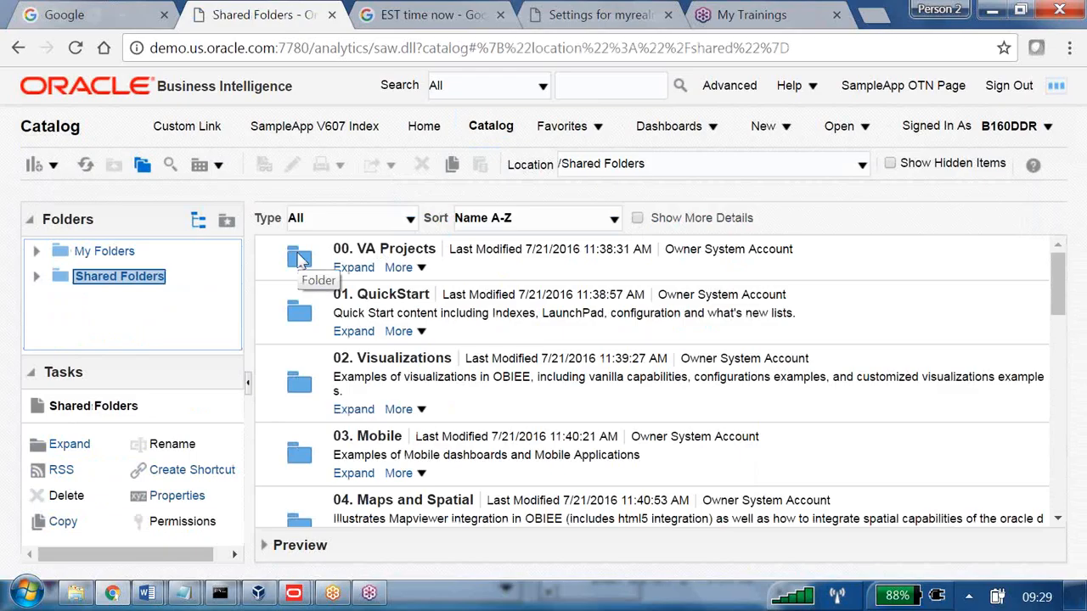
Browse 00. VA Projects > Dashboards and General Examples, then return to Shared Folders.
{"action": "left_click", "coordinate": [350, 268]}
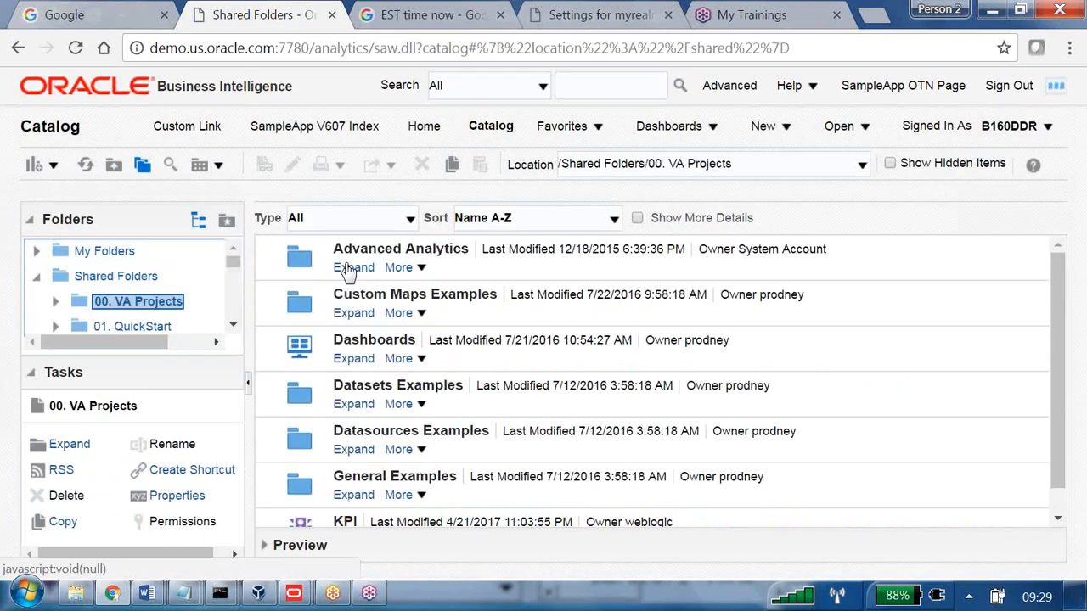
{"action": "left_click", "coordinate": [340, 358]}
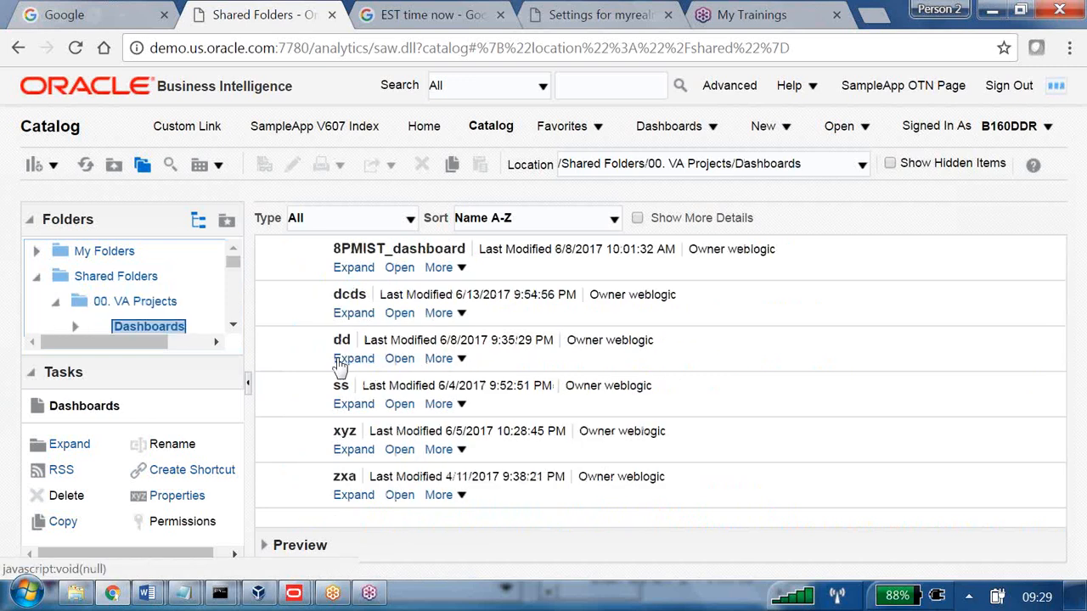
{"action": "left_click", "coordinate": [355, 270]}
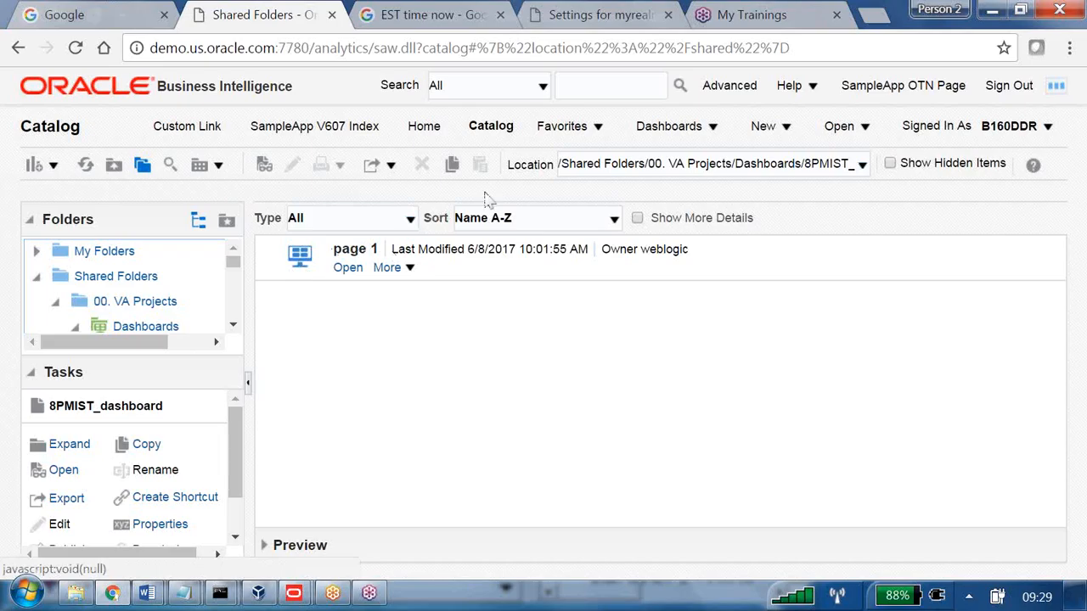
{"action": "left_click", "coordinate": [148, 302]}
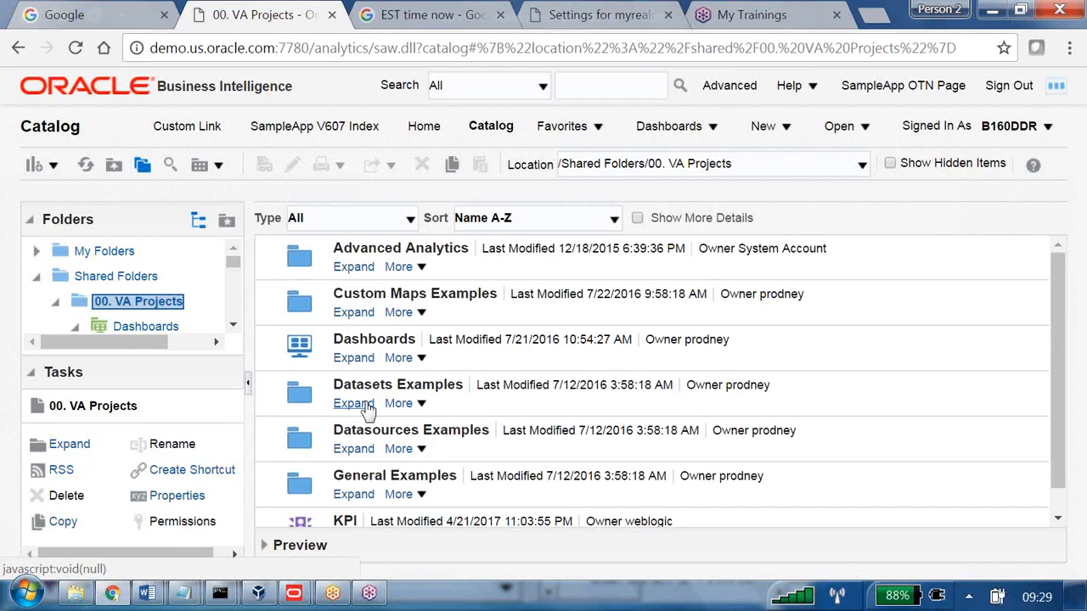
{"action": "scroll", "coordinate": [367, 407], "scroll_direction": "down", "scroll_amount": 1}
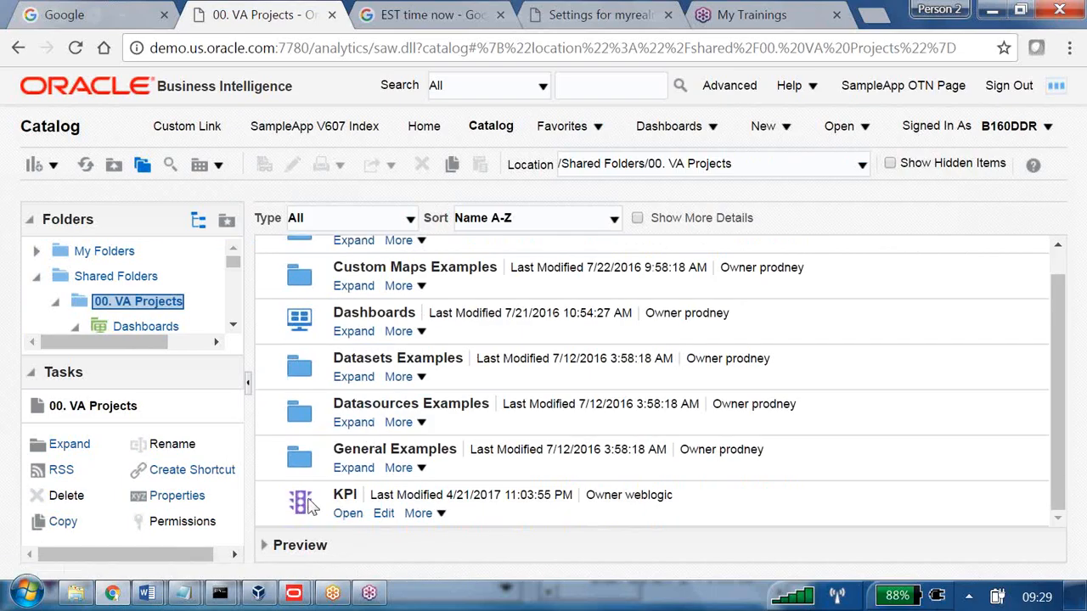
{"action": "left_click", "coordinate": [351, 468]}
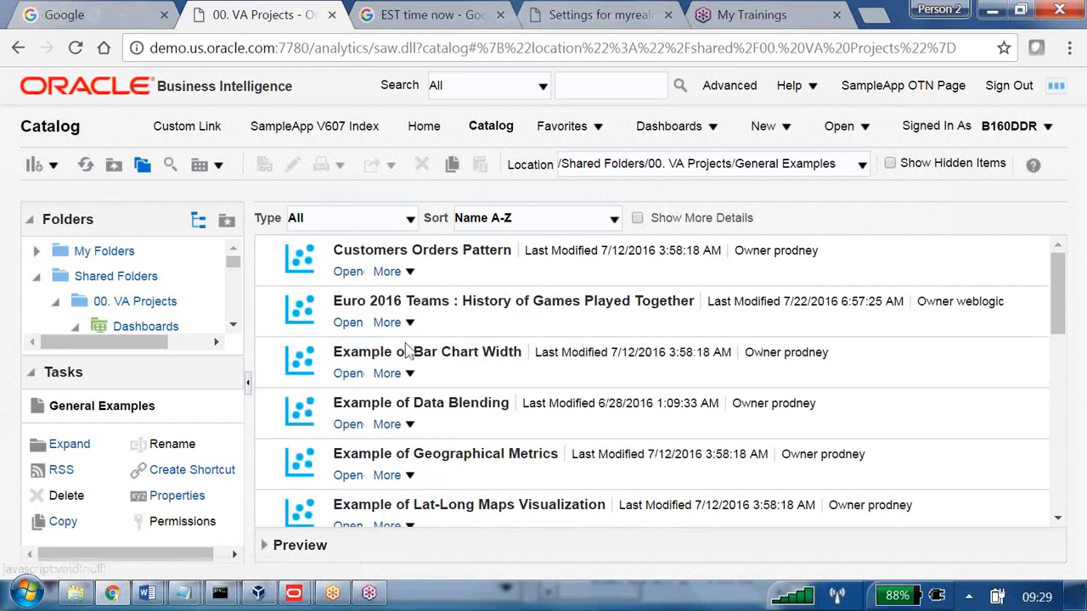
{"action": "left_click", "coordinate": [409, 271]}
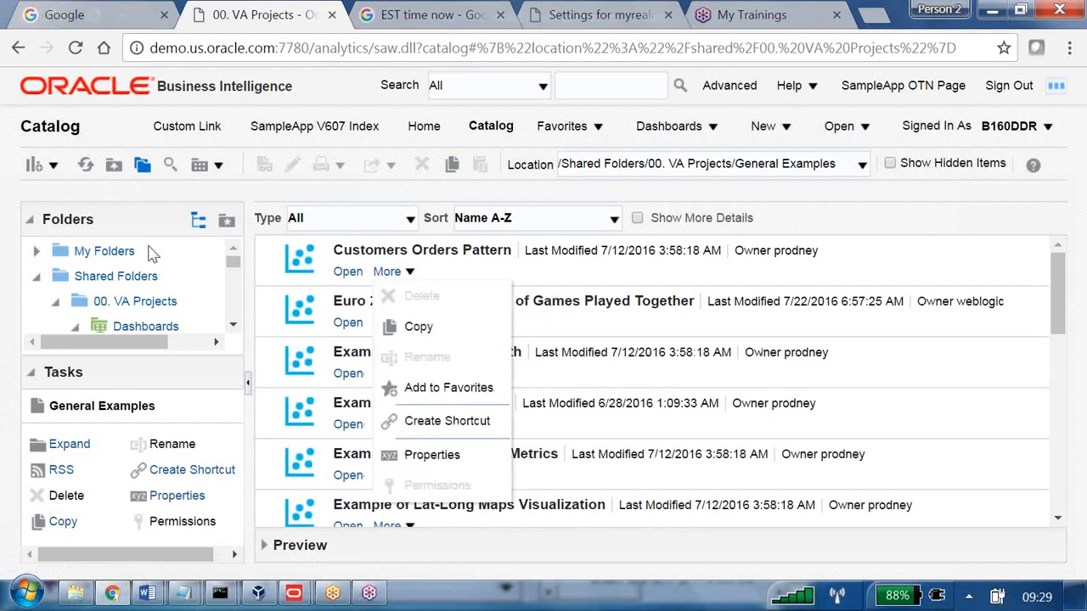
{"action": "left_click", "coordinate": [123, 278]}
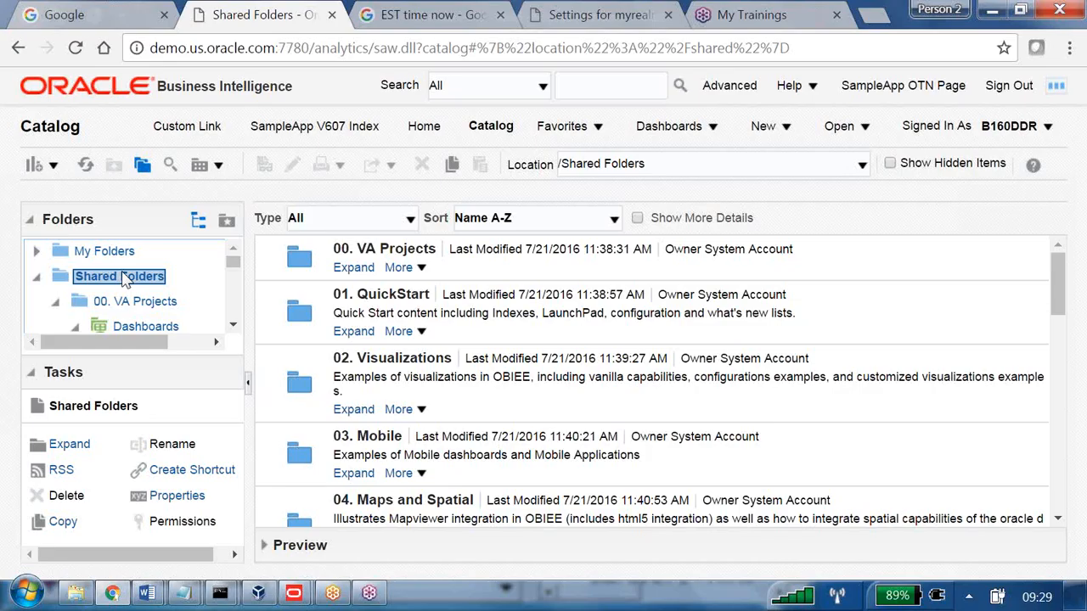
Sign out and sign back in with the saved administrator credentials.
{"action": "left_click", "coordinate": [1005, 91]}
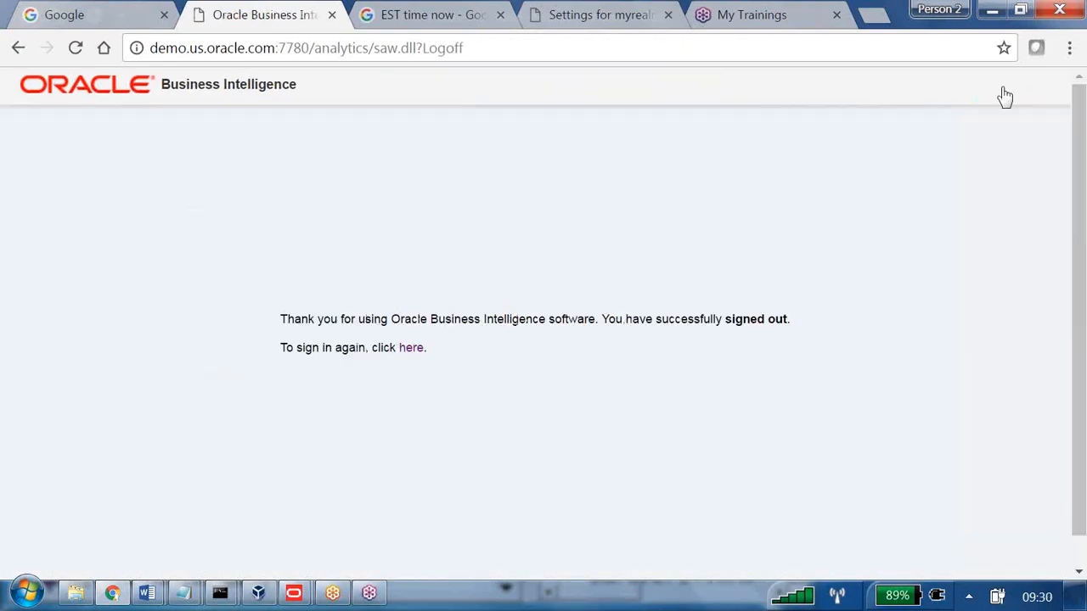
{"action": "left_click", "coordinate": [412, 349]}
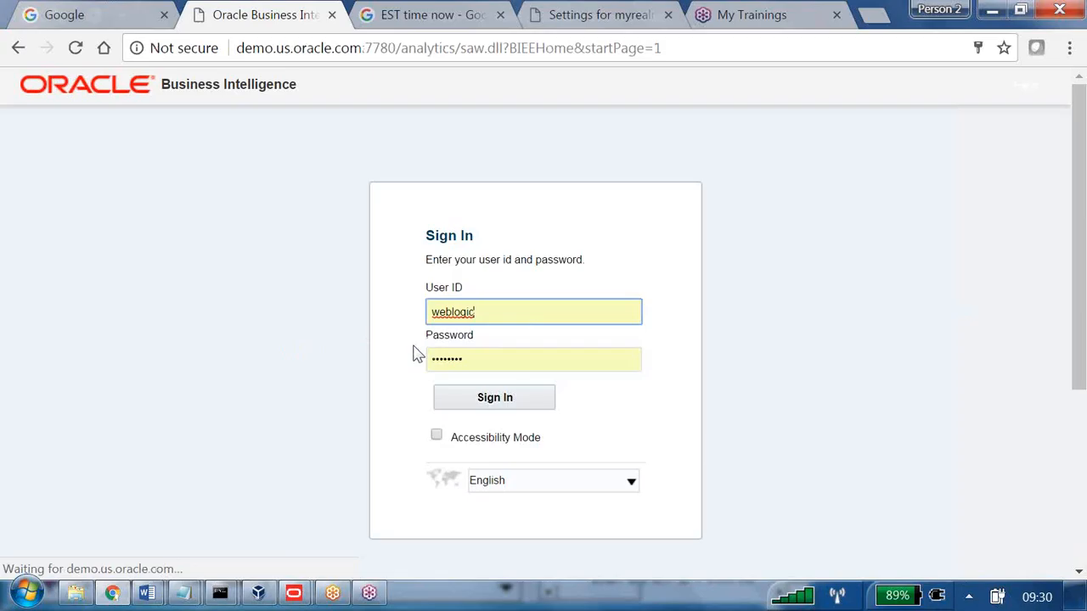
{"action": "left_click", "coordinate": [510, 395]}
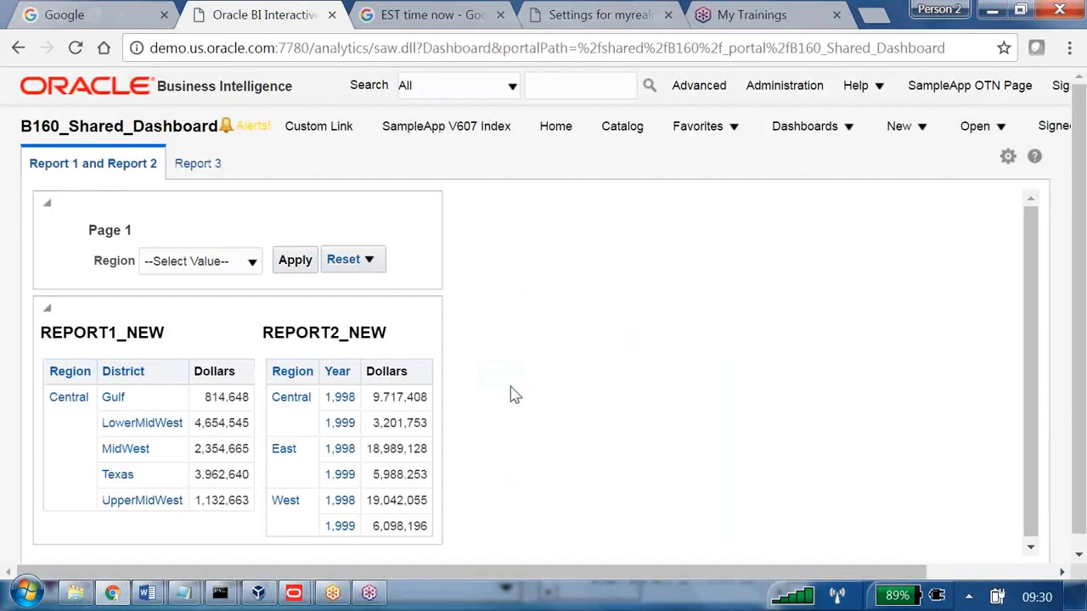
Open the catalog and show the contents of the B259 shared folder.
{"action": "left_click", "coordinate": [622, 135]}
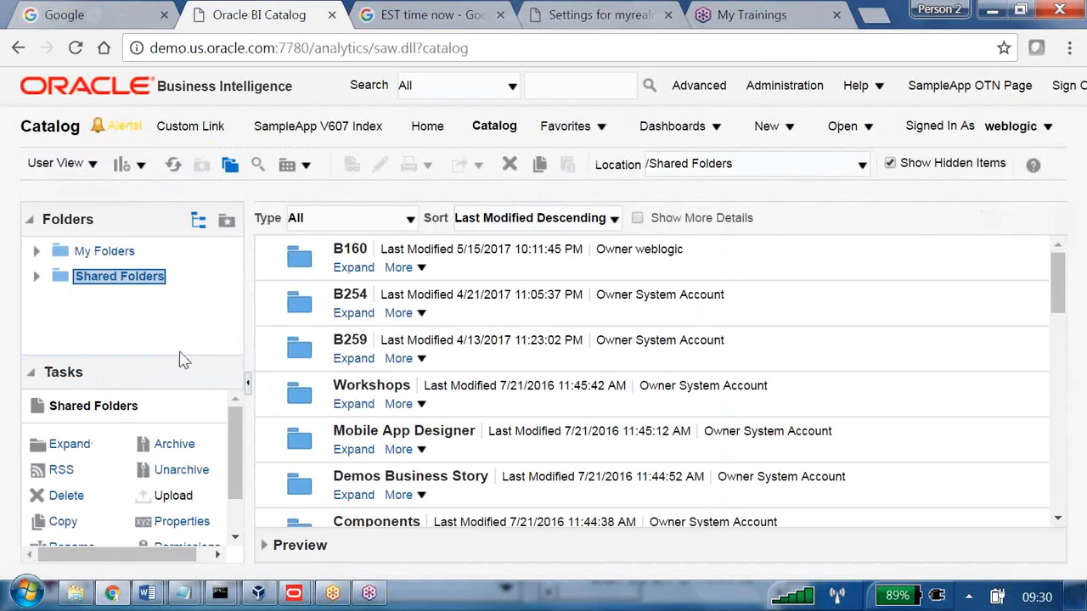
{"action": "left_click", "coordinate": [37, 277]}
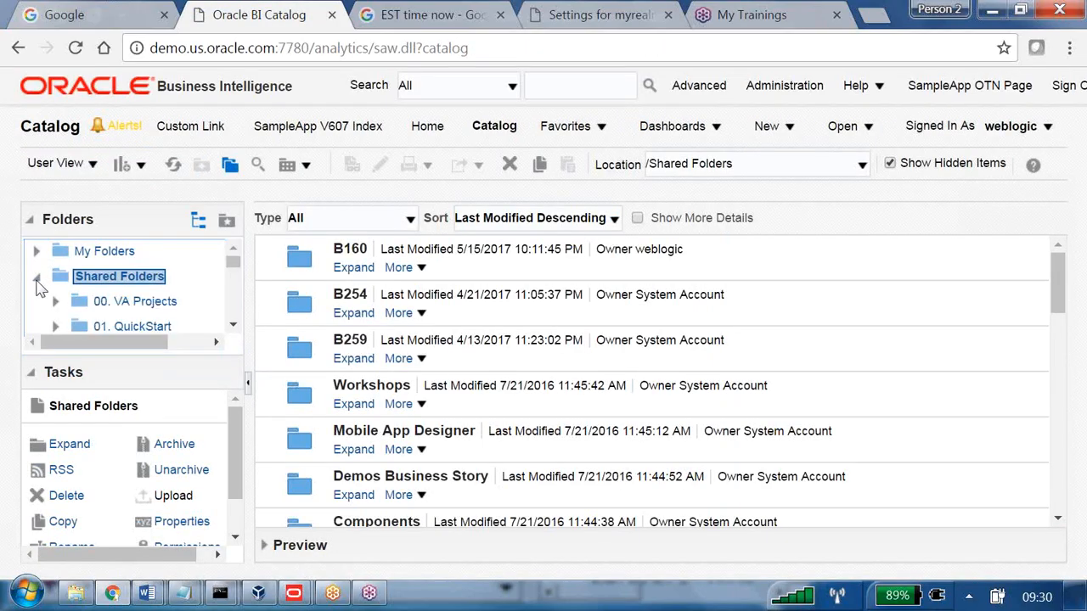
{"action": "scroll", "coordinate": [153, 382], "scroll_direction": "down", "scroll_amount": 5}
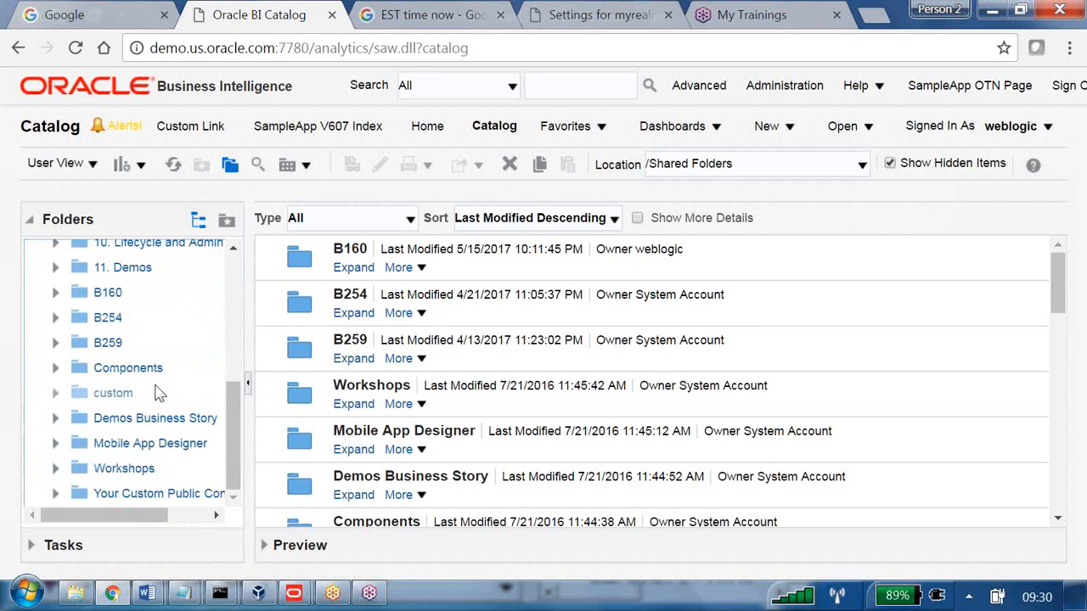
{"action": "left_click", "coordinate": [109, 345]}
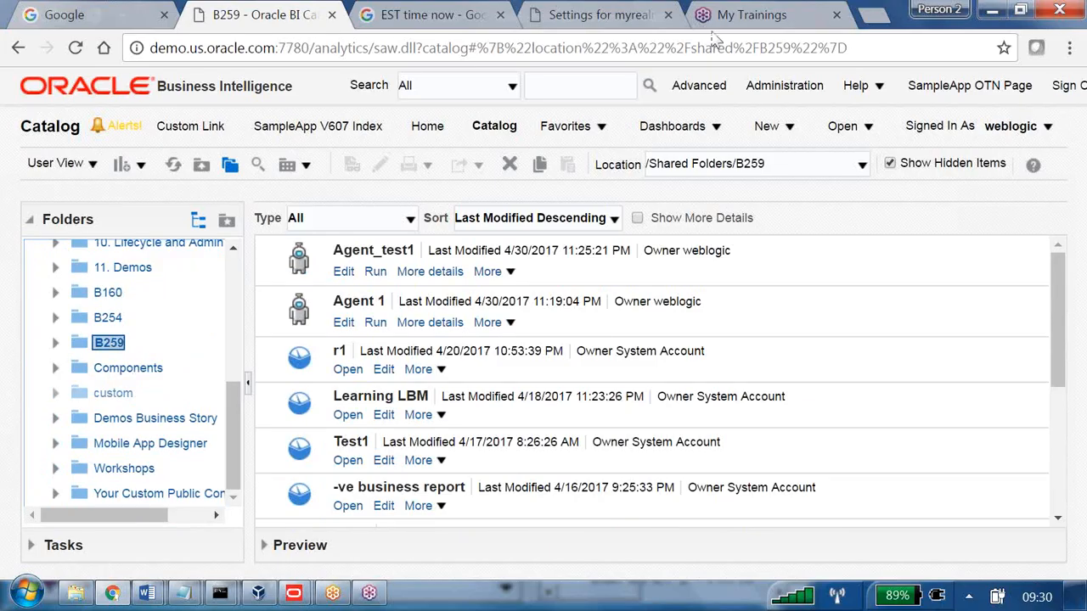
Sign out and sign in as the restricted test user with their password.
{"action": "left_click", "coordinate": [1063, 86]}
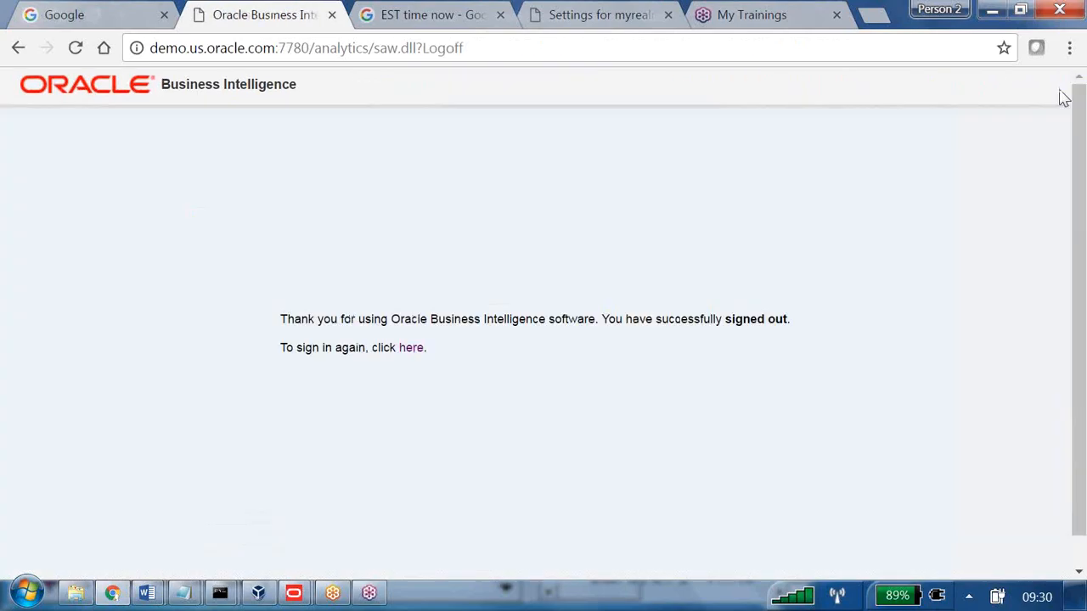
{"action": "left_click", "coordinate": [411, 348]}
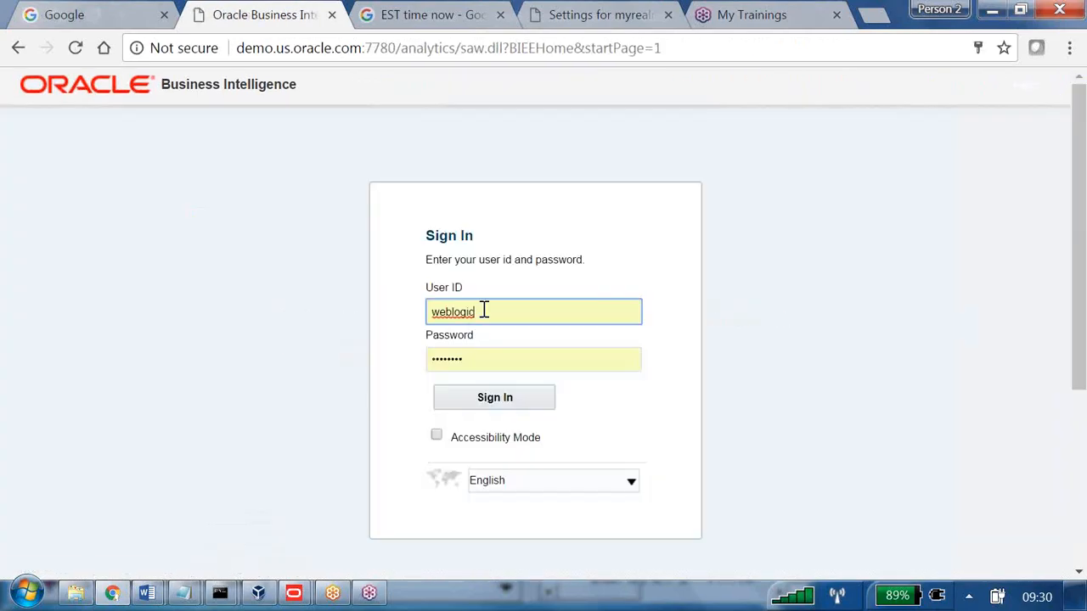
{"action": "left_click_drag", "start_coordinate": [481, 312], "coordinate": [404, 314]}
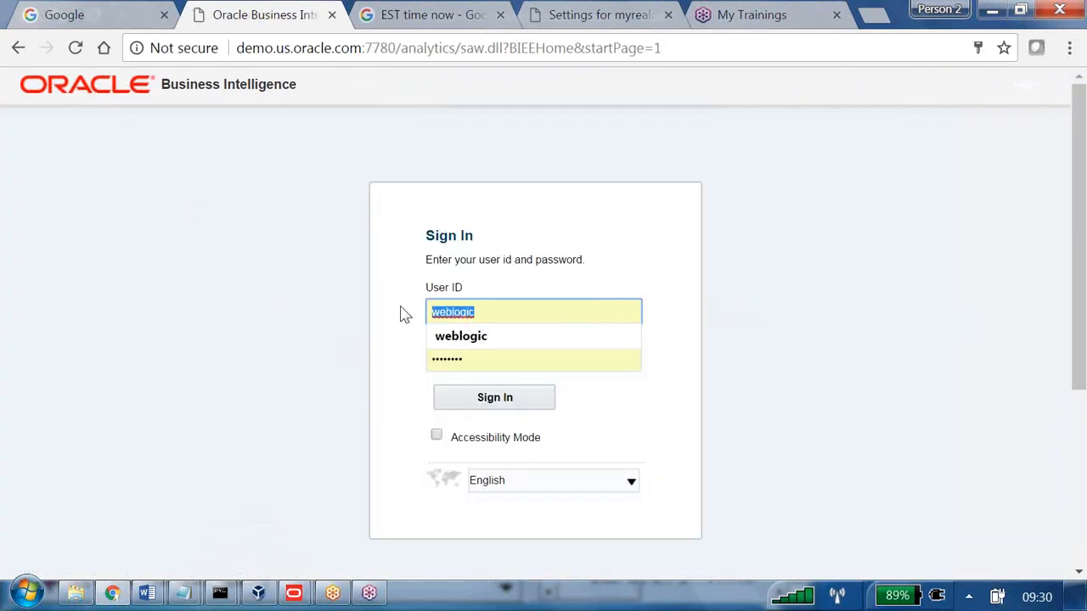
{"action": "type", "text": "b"}
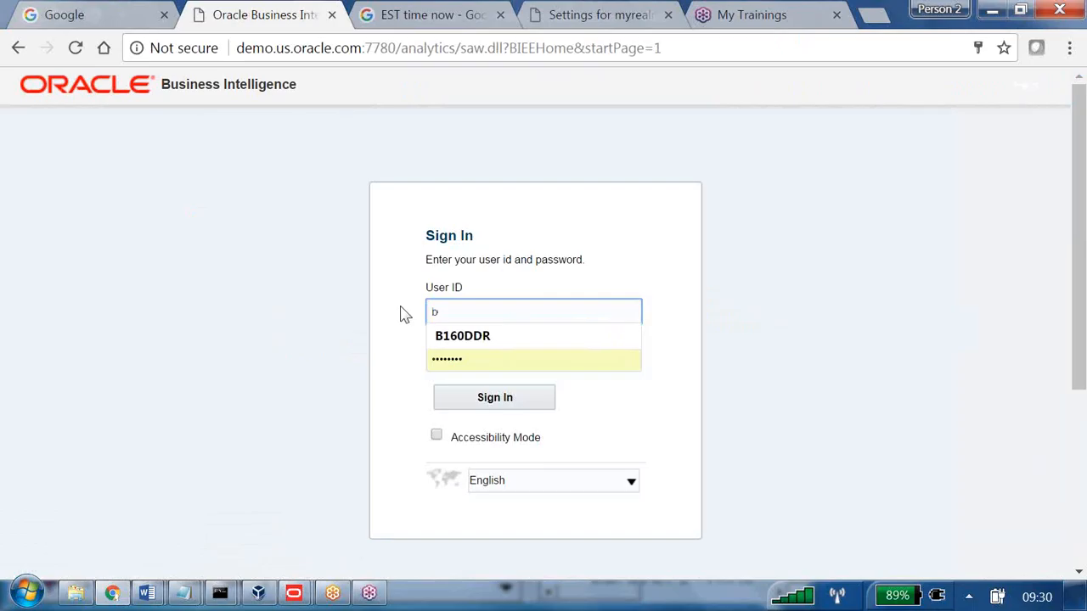
{"action": "left_click", "coordinate": [456, 337]}
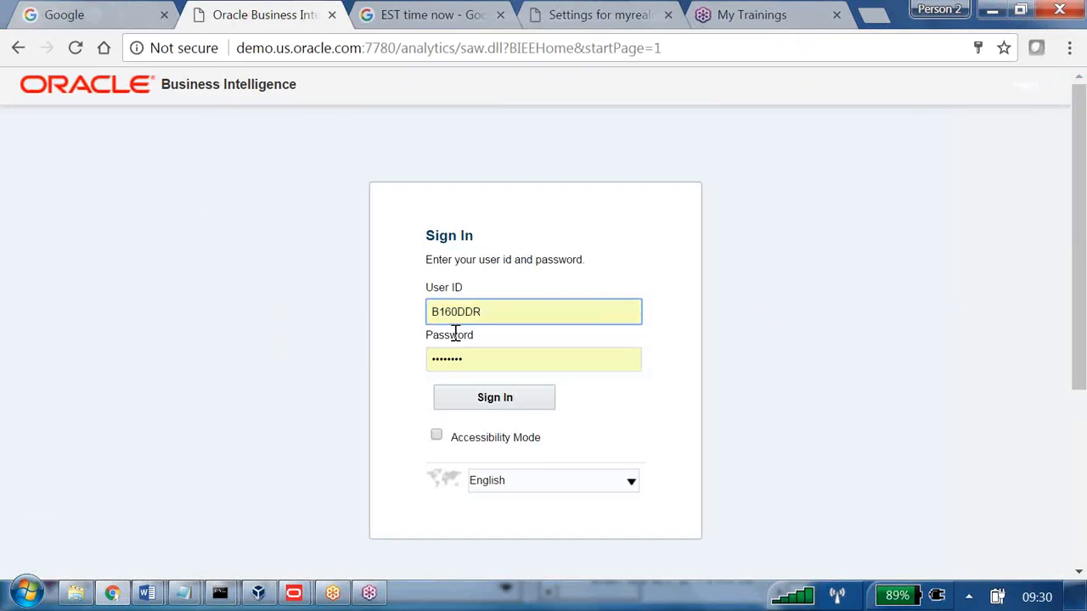
{"action": "key", "text": "Tab"}
{"action": "type", "text": "we"}
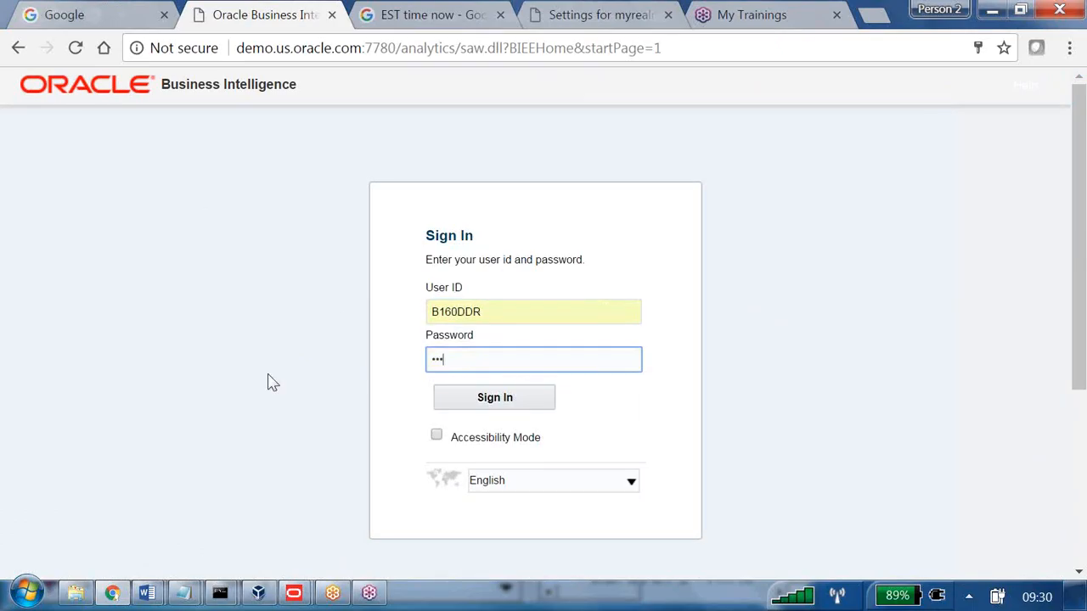
{"action": "key", "text": "Return"}
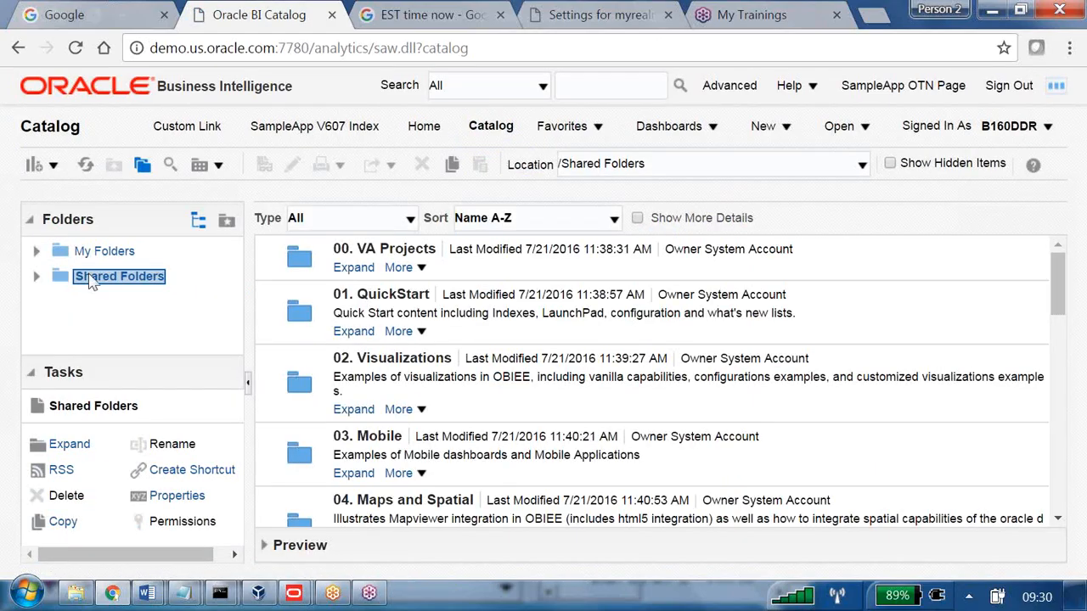
Expand Shared Folders and open B259 to see what the test user can view.
{"action": "left_click", "coordinate": [36, 276]}
{"action": "scroll", "coordinate": [110, 293], "scroll_direction": "down", "scroll_amount": 3}
{"action": "scroll", "coordinate": [114, 299], "scroll_direction": "down", "scroll_amount": 6}
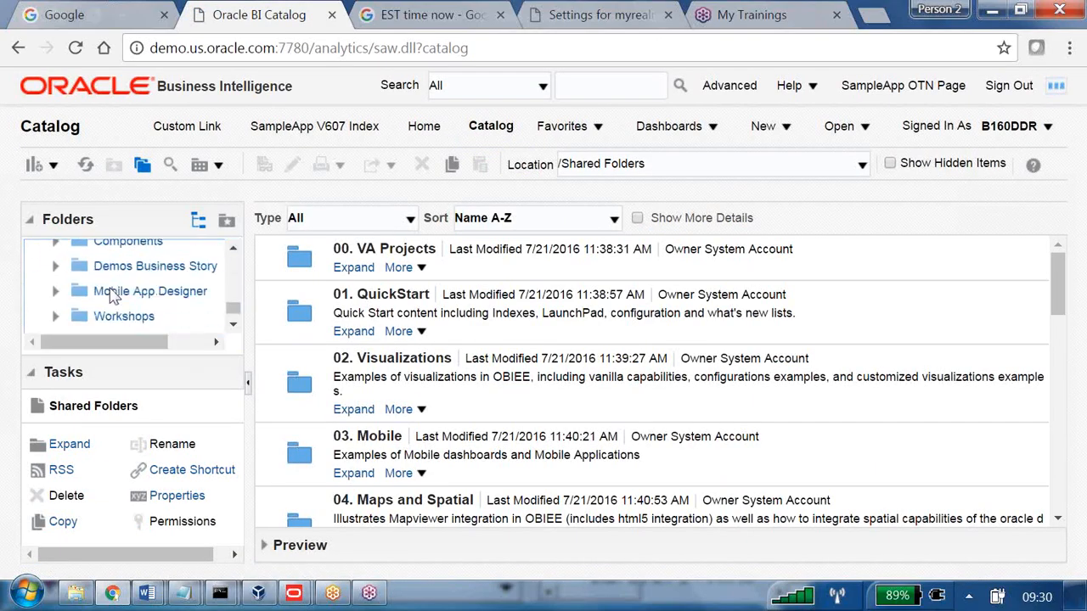
{"action": "left_click", "coordinate": [110, 299]}
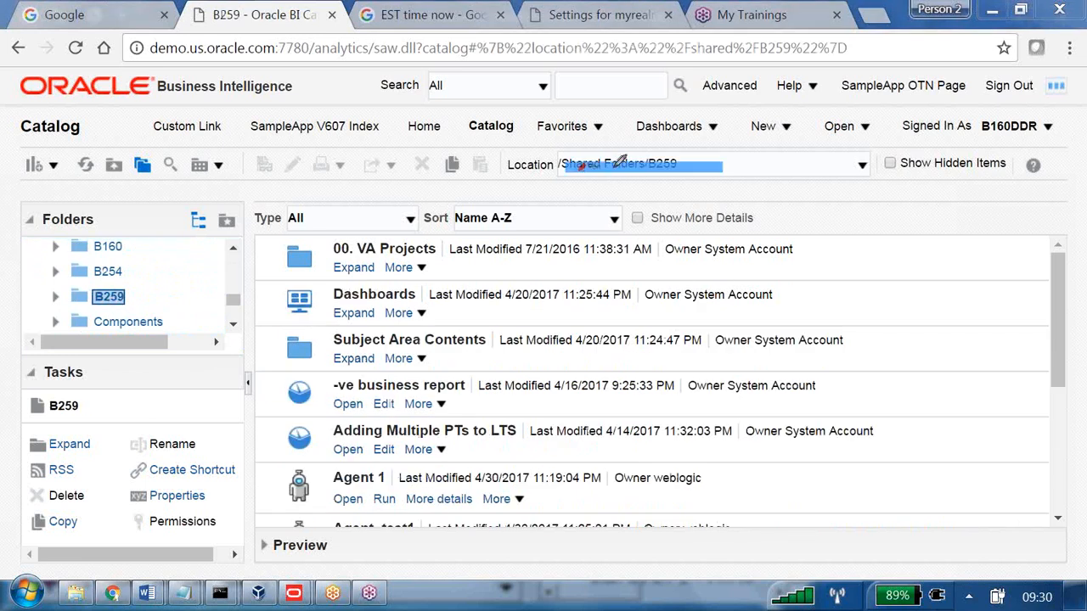
{"action": "left_click_drag", "start_coordinate": [989, 119], "coordinate": [127, 289]}
{"action": "mouse_move", "coordinate": [192, 260]}
{"action": "left_mouse_down"}
{"action": "mouse_move", "coordinate": [181, 285]}
{"action": "mouse_move", "coordinate": [247, 280]}
{"action": "left_mouse_up"}
{"action": "left_click_drag", "start_coordinate": [372, 279], "coordinate": [459, 336]}
{"action": "left_click_drag", "start_coordinate": [460, 278], "coordinate": [347, 357]}
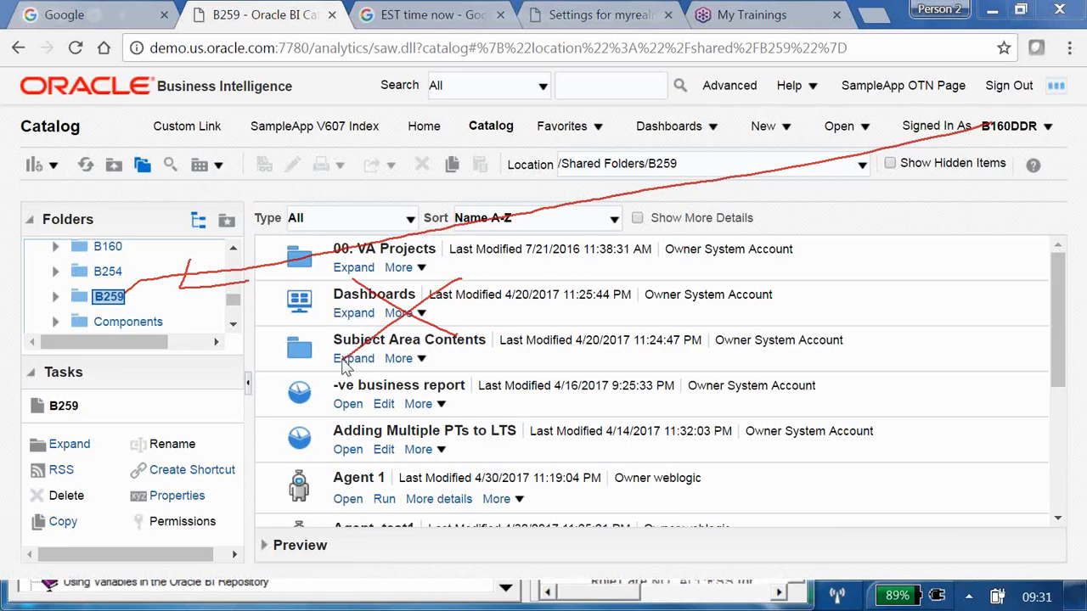
Sign out the test user and sign back in as the administrator.
{"action": "left_click", "coordinate": [1006, 89]}
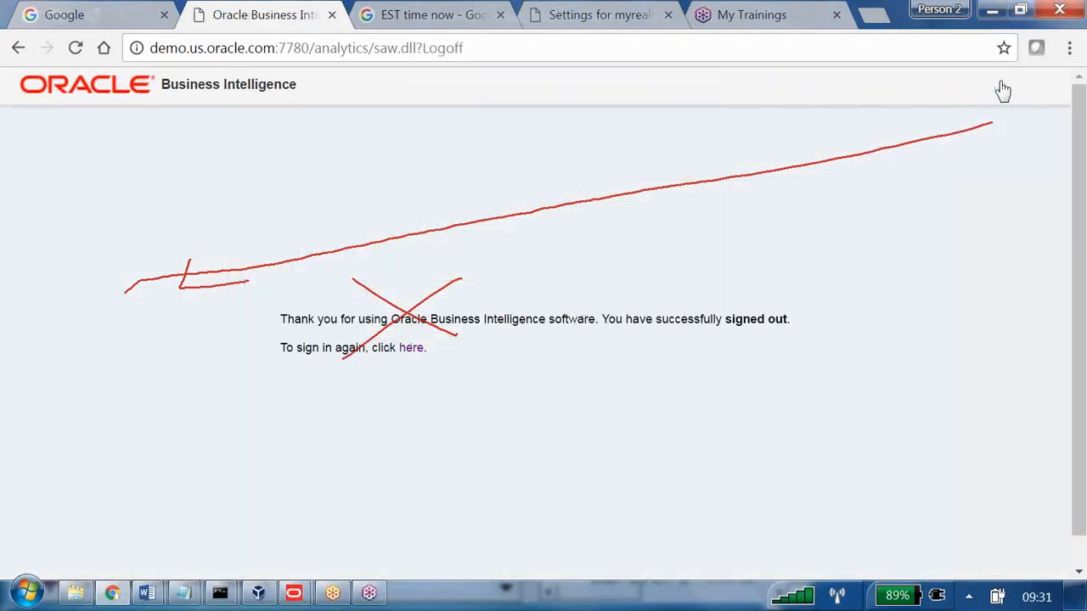
{"action": "left_click", "coordinate": [445, 351]}
{"action": "left_click", "coordinate": [497, 395]}
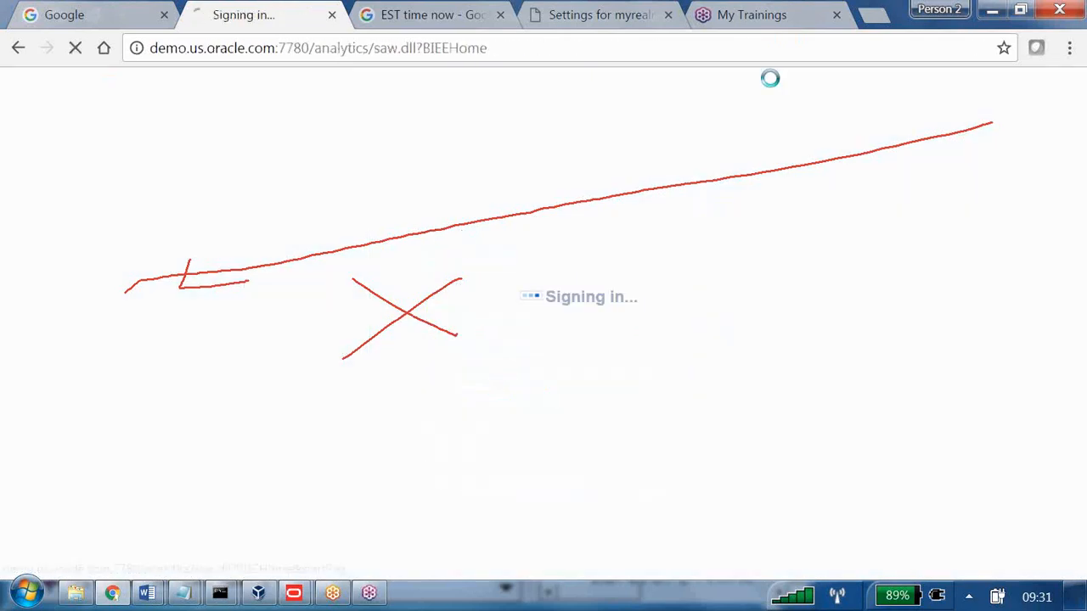
List the catalog's Shared Folders and open the B259 folder's actions menu.
{"action": "left_click", "coordinate": [619, 131]}
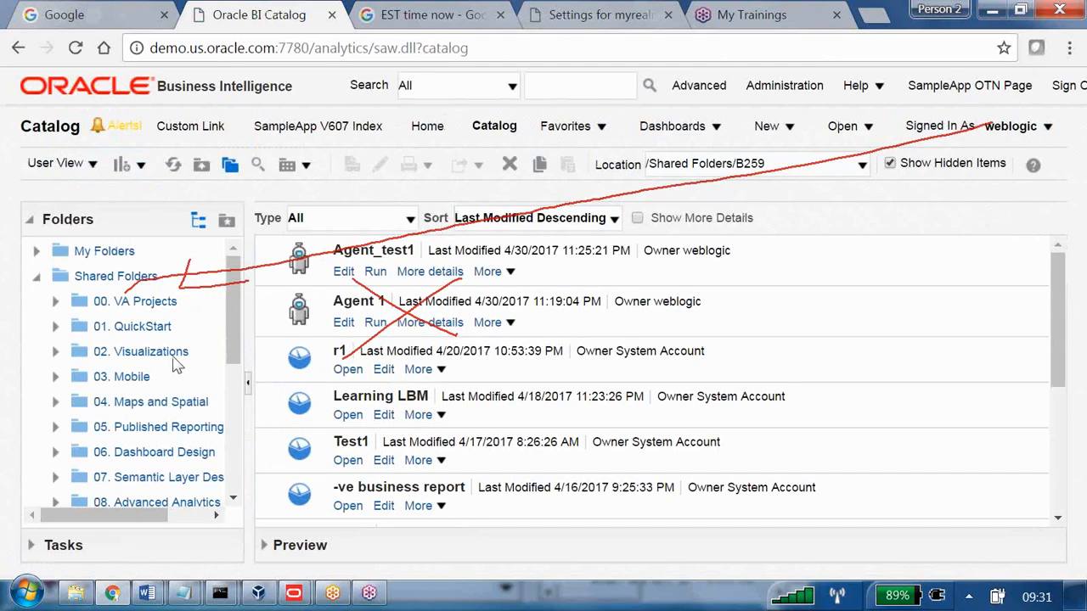
{"action": "left_click", "coordinate": [143, 279]}
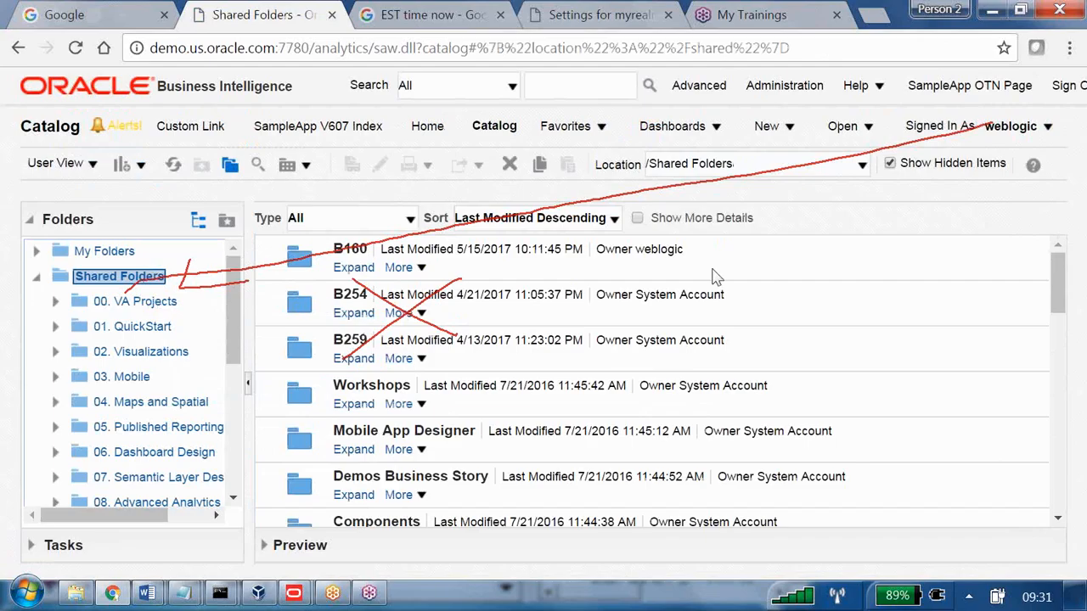
{"action": "key", "text": "Escape"}
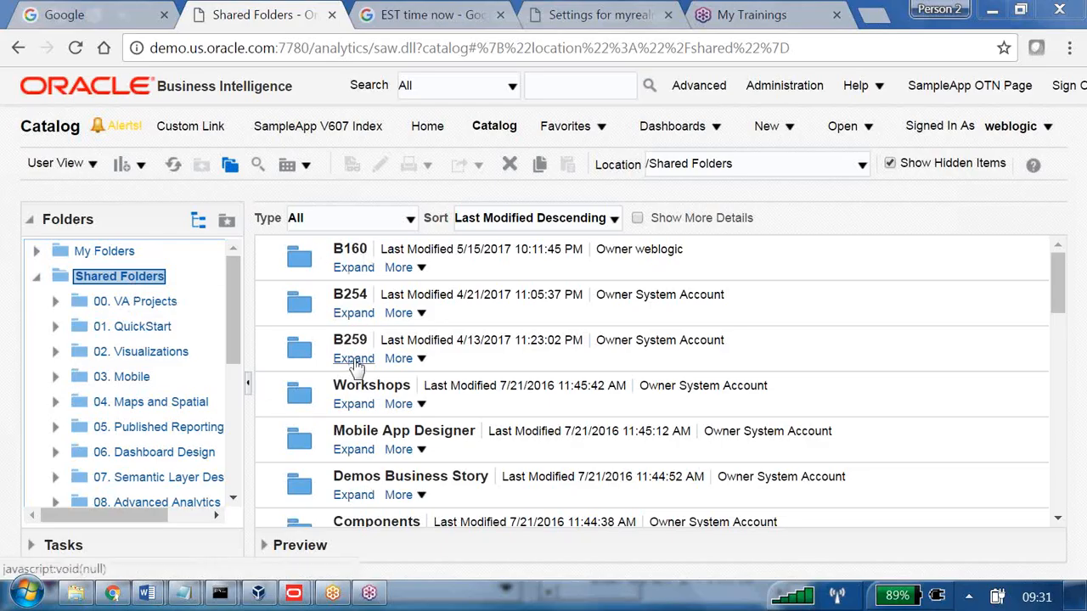
{"action": "left_click", "coordinate": [422, 360]}
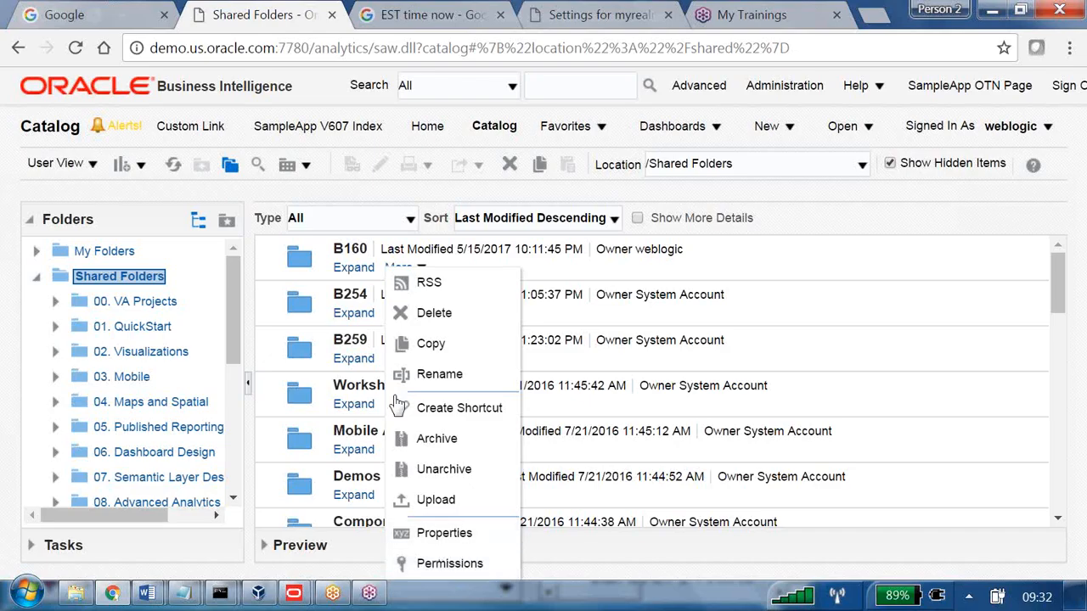
Open the B259 folder and check the actions for Agent_test1 and report r1.
{"action": "left_click", "coordinate": [357, 340]}
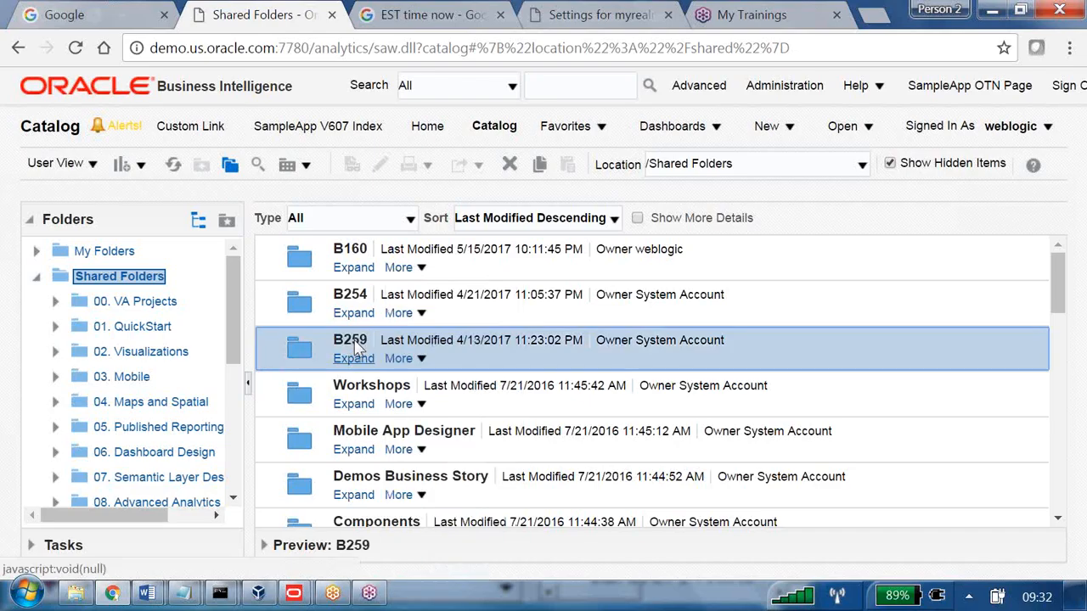
{"action": "left_click", "coordinate": [365, 359]}
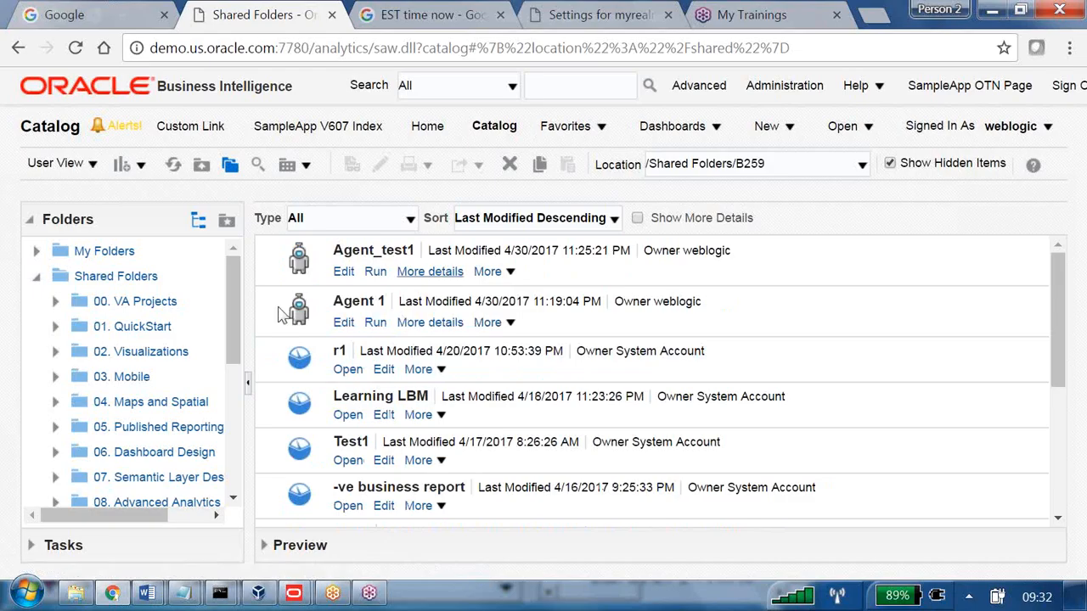
{"action": "scroll", "coordinate": [174, 410], "scroll_direction": "down", "scroll_amount": 4}
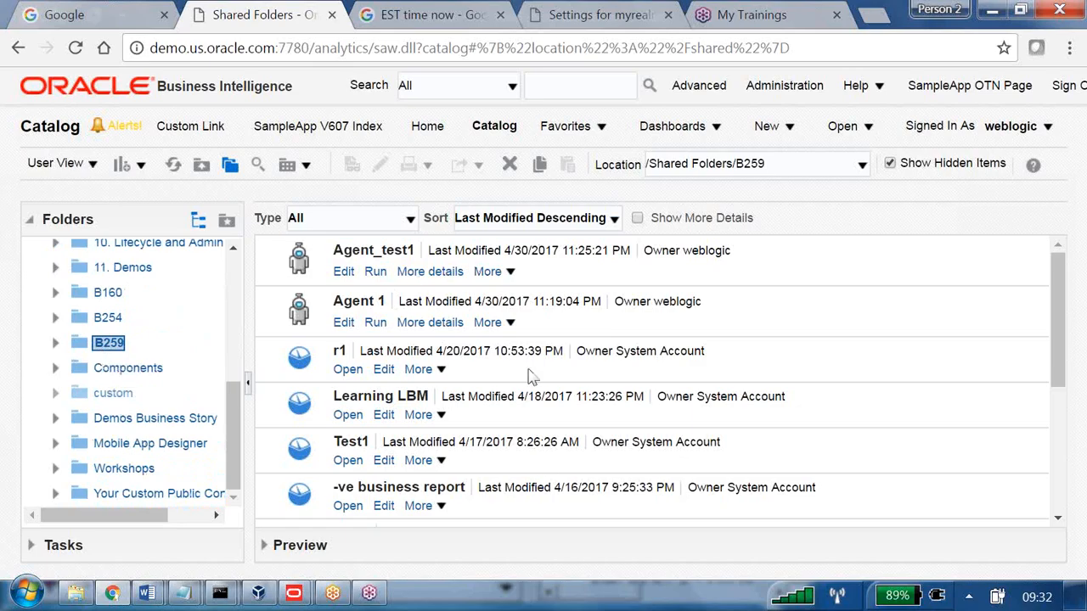
{"action": "left_click", "coordinate": [496, 272]}
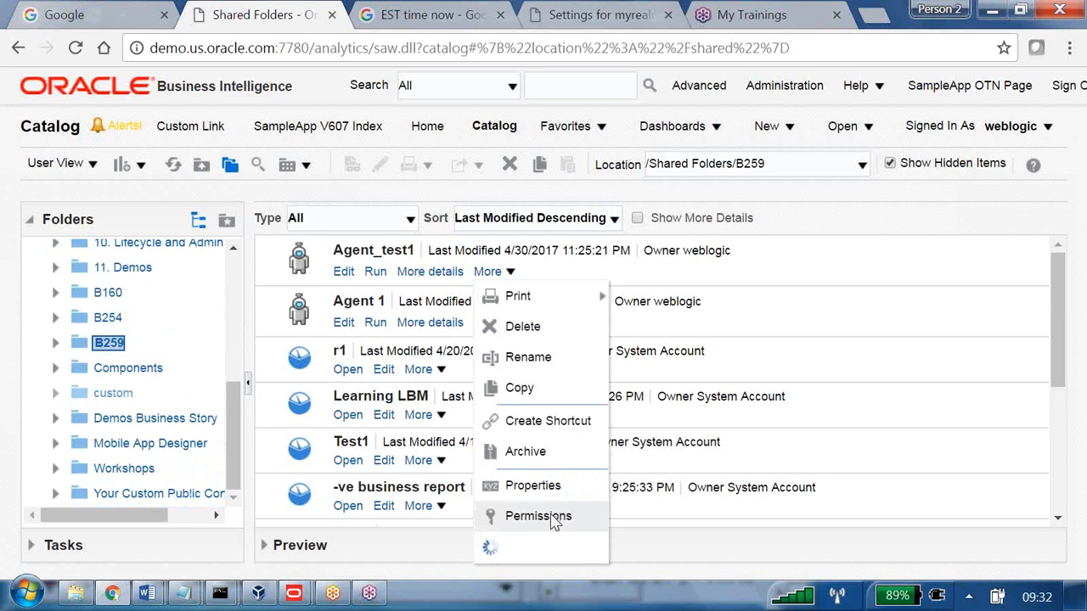
{"action": "left_click", "coordinate": [437, 370]}
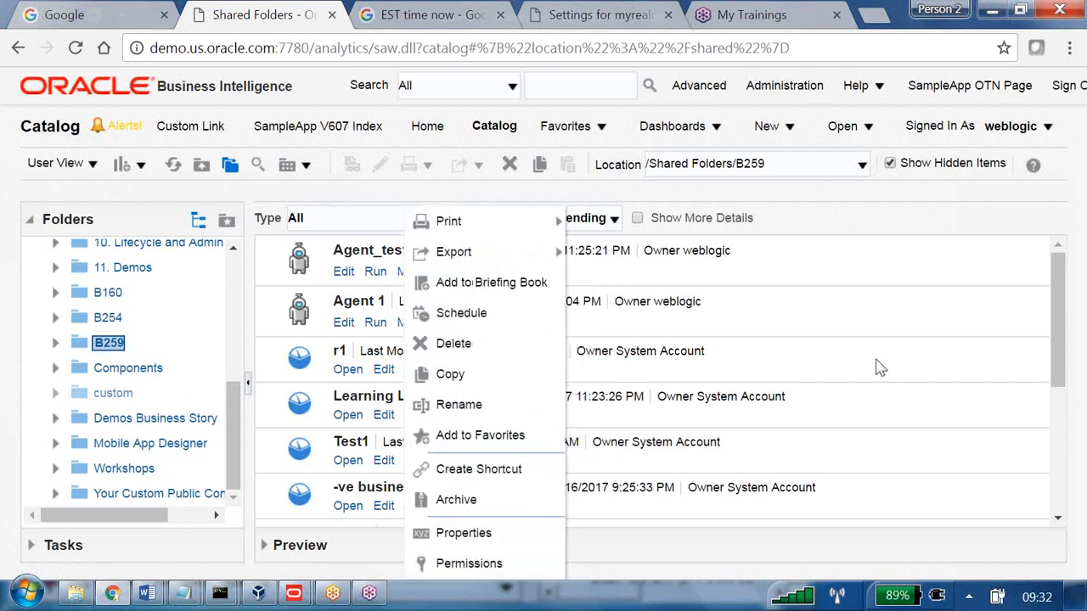
{"action": "scroll", "coordinate": [866, 361], "scroll_direction": "down", "scroll_amount": 5}
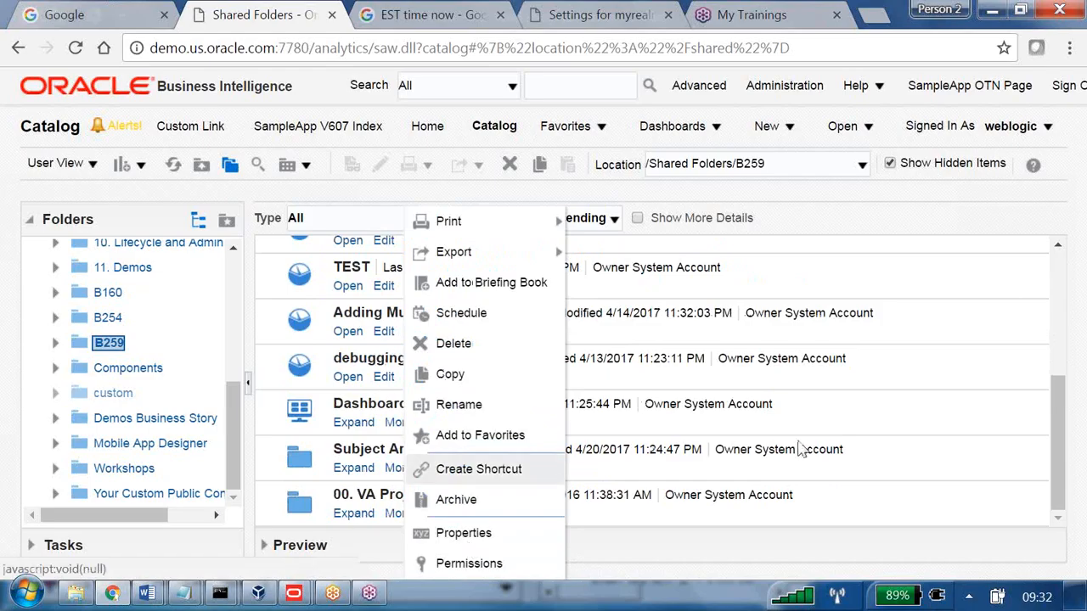
Open B259 > Dashboards > Dashboard1 to show its dashboard layout and abc page.
{"action": "left_click", "coordinate": [642, 426]}
{"action": "left_click", "coordinate": [399, 422]}
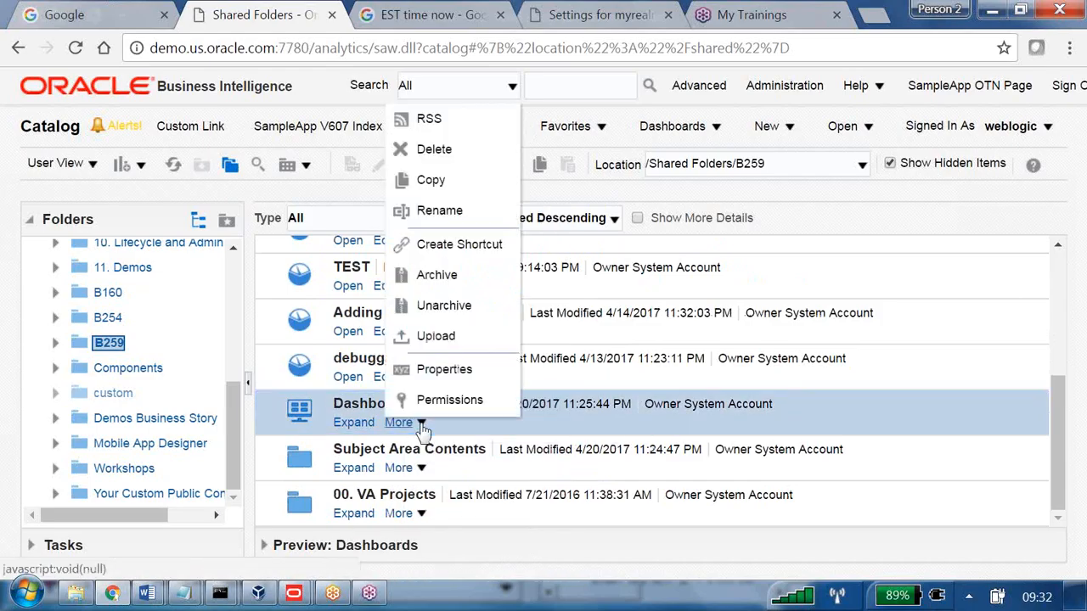
{"action": "left_click", "coordinate": [355, 424]}
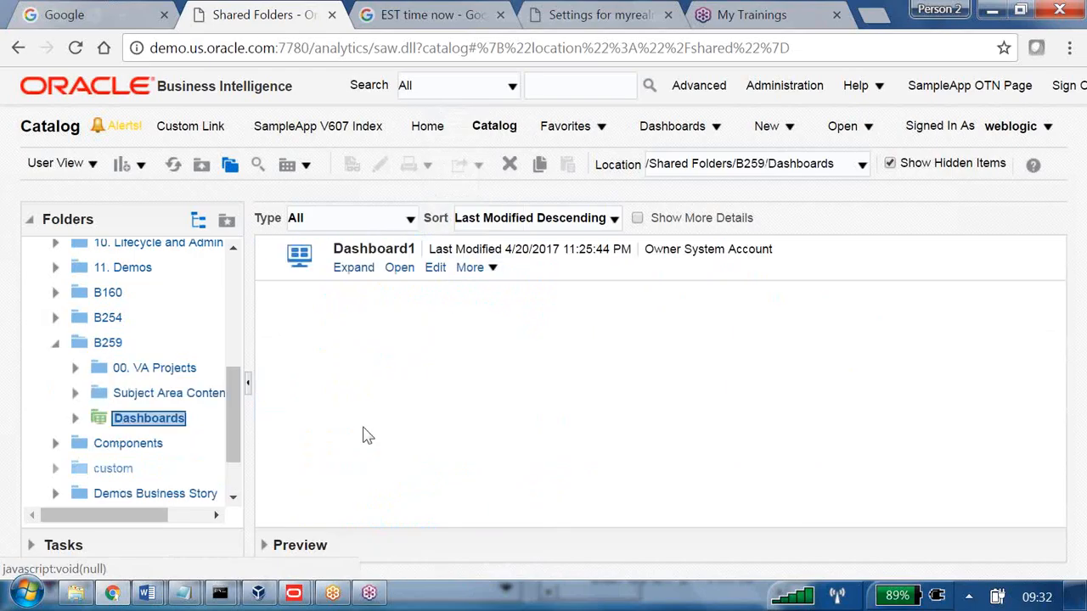
{"action": "left_click", "coordinate": [492, 269]}
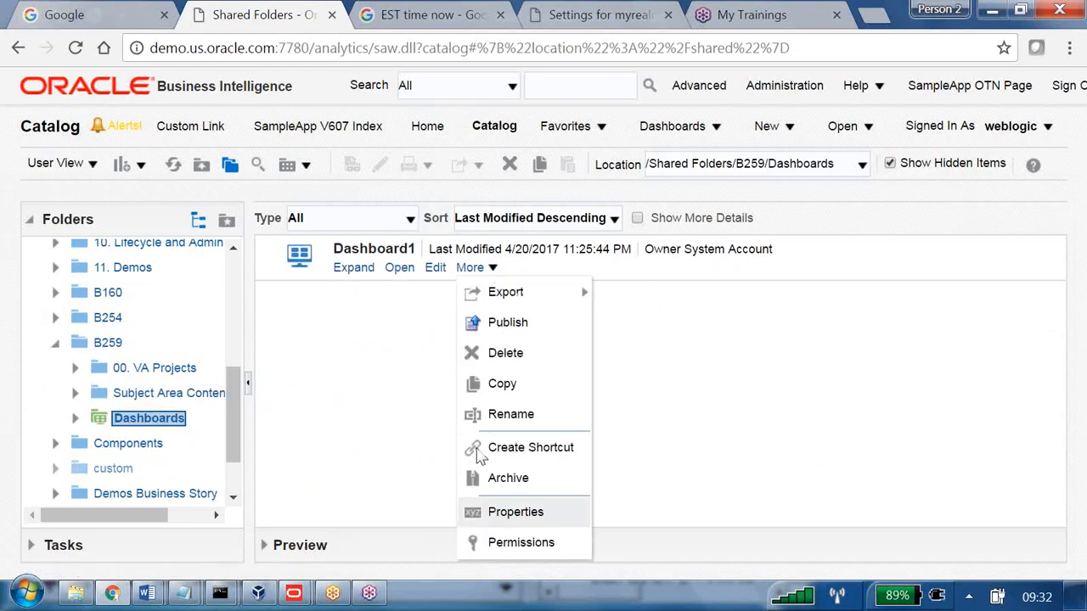
{"action": "left_click", "coordinate": [356, 270]}
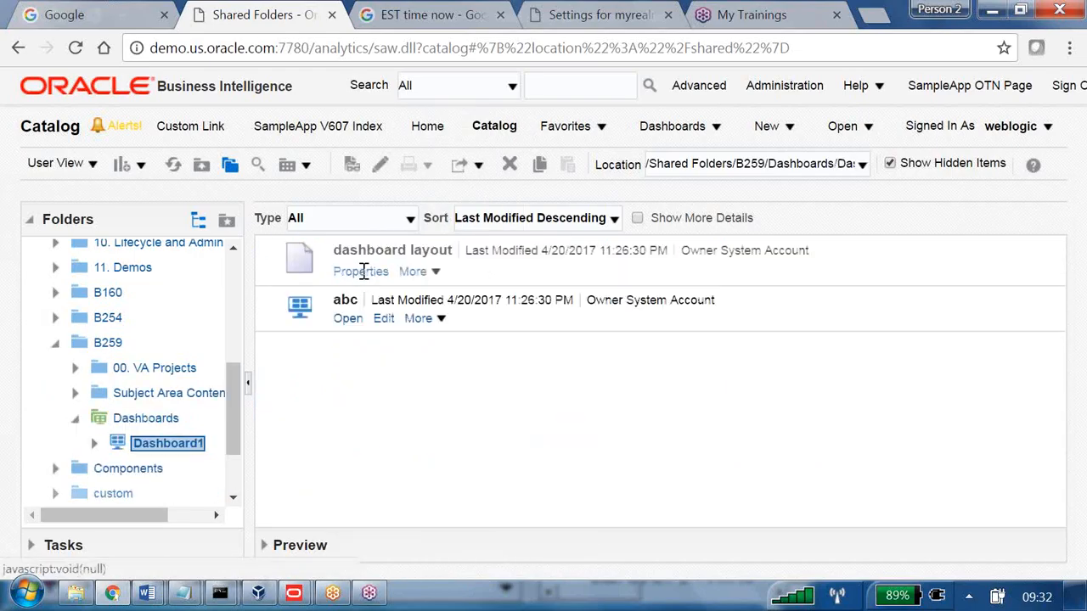
{"action": "left_click", "coordinate": [443, 326]}
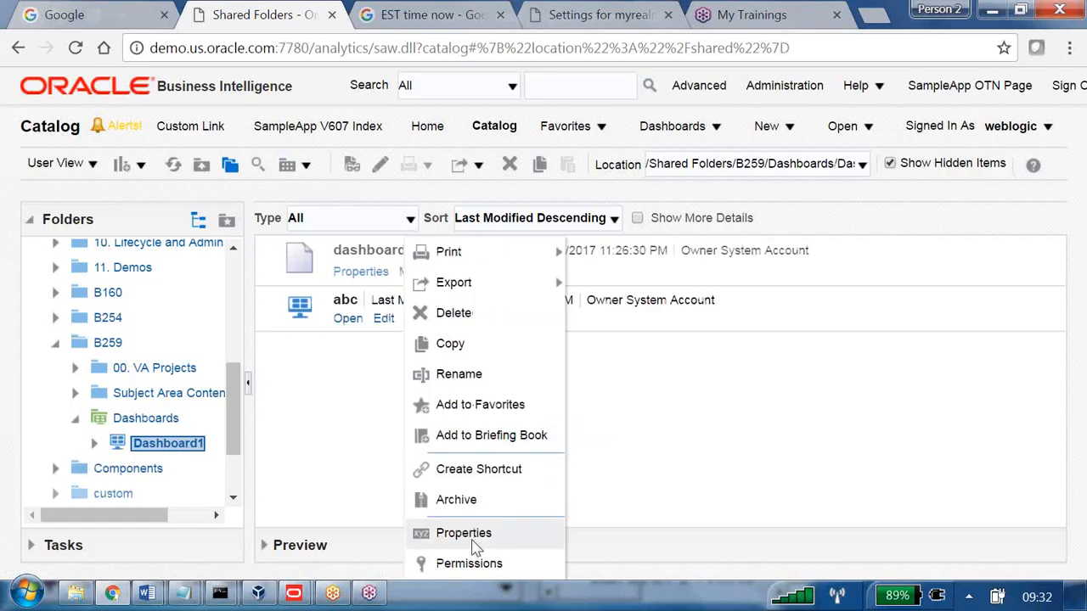
{"action": "left_click", "coordinate": [715, 497]}
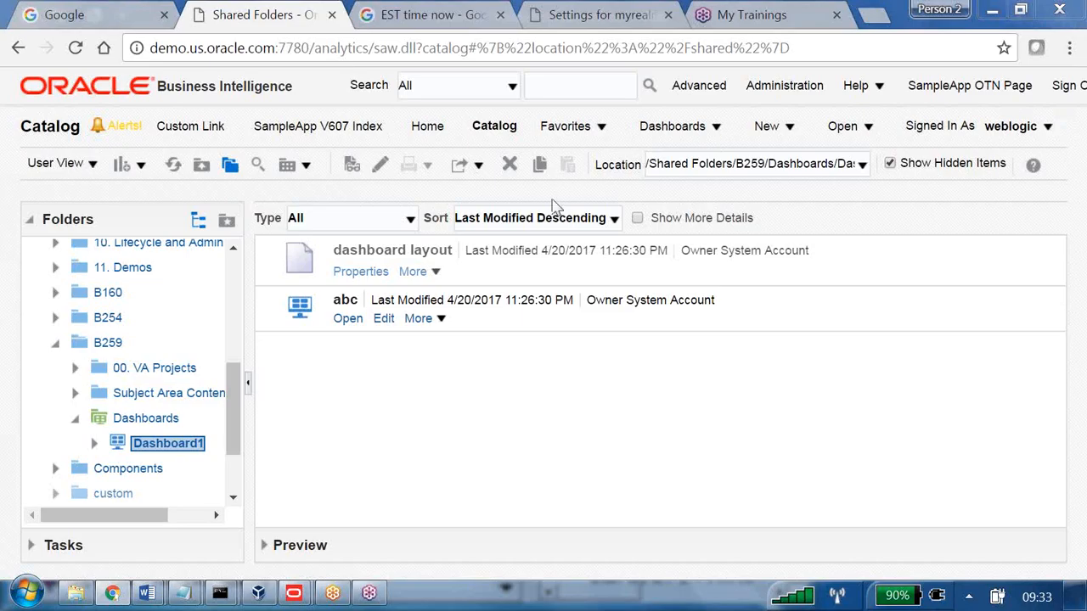
Give the training attendee keyboard and mouse control in GoToTraining.
{"action": "left_click", "coordinate": [820, 336]}
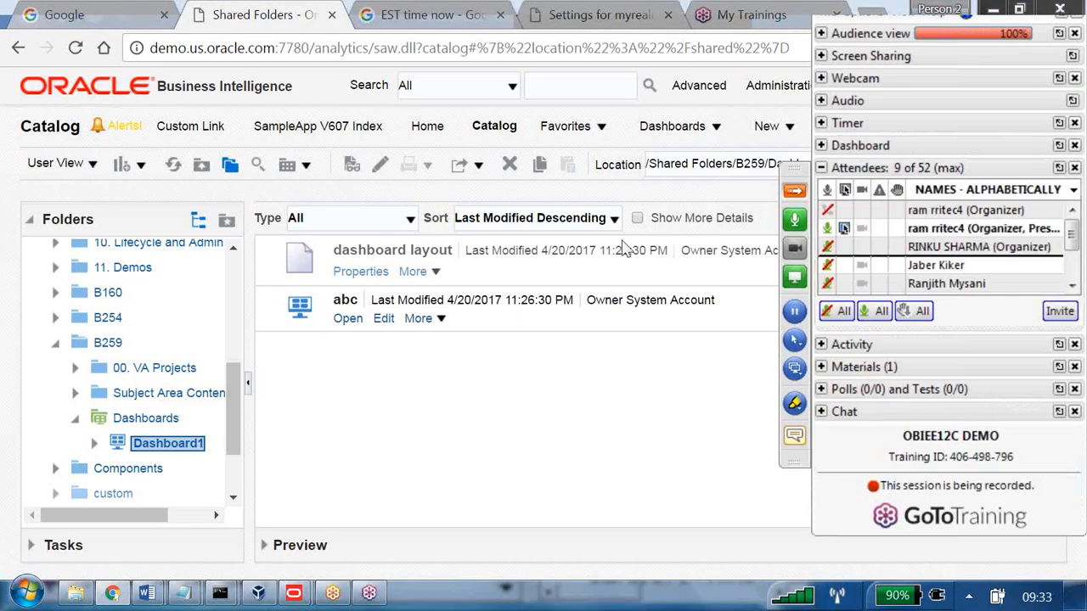
{"action": "key", "text": "shift+F10"}
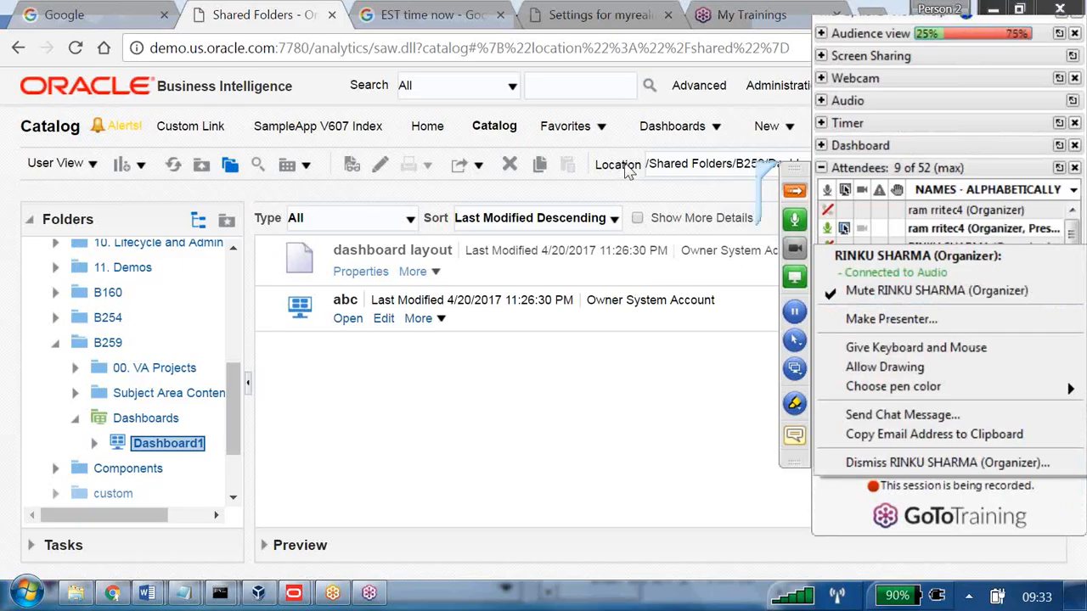
{"action": "key", "text": "Down"}
{"action": "key", "text": "Down"}
{"action": "key", "text": "Down"}
{"action": "key", "text": "Return"}
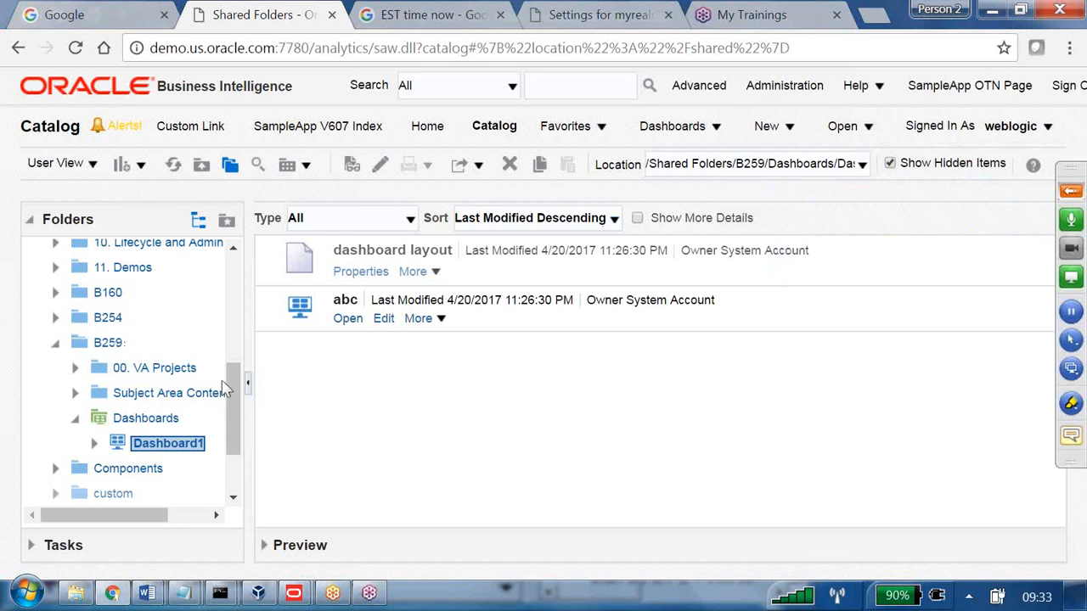
Open the B259 folder, go back to Shared Folders, and bring up B259's More actions.
{"action": "left_click_drag", "start_coordinate": [240, 367], "coordinate": [237, 254]}
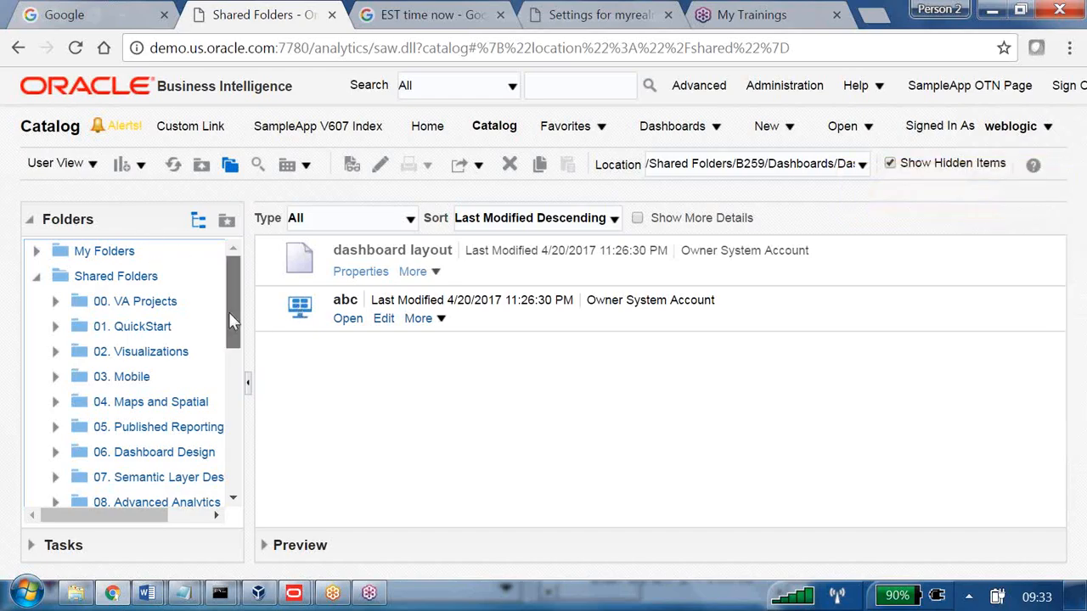
{"action": "scroll", "coordinate": [236, 323], "scroll_direction": "down", "scroll_amount": 2}
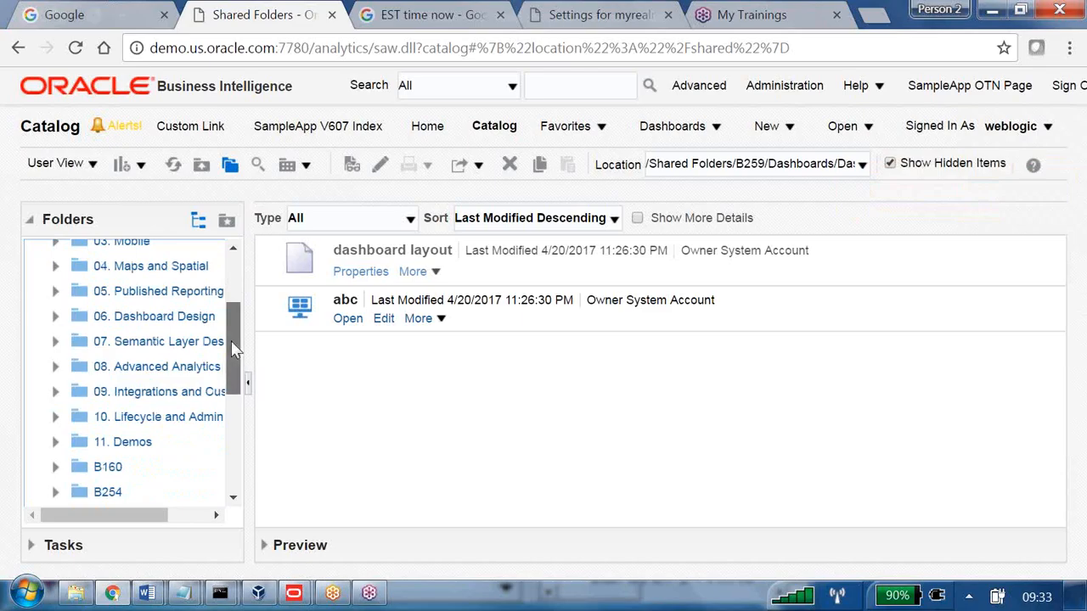
{"action": "scroll", "coordinate": [236, 350], "scroll_direction": "down", "scroll_amount": 2}
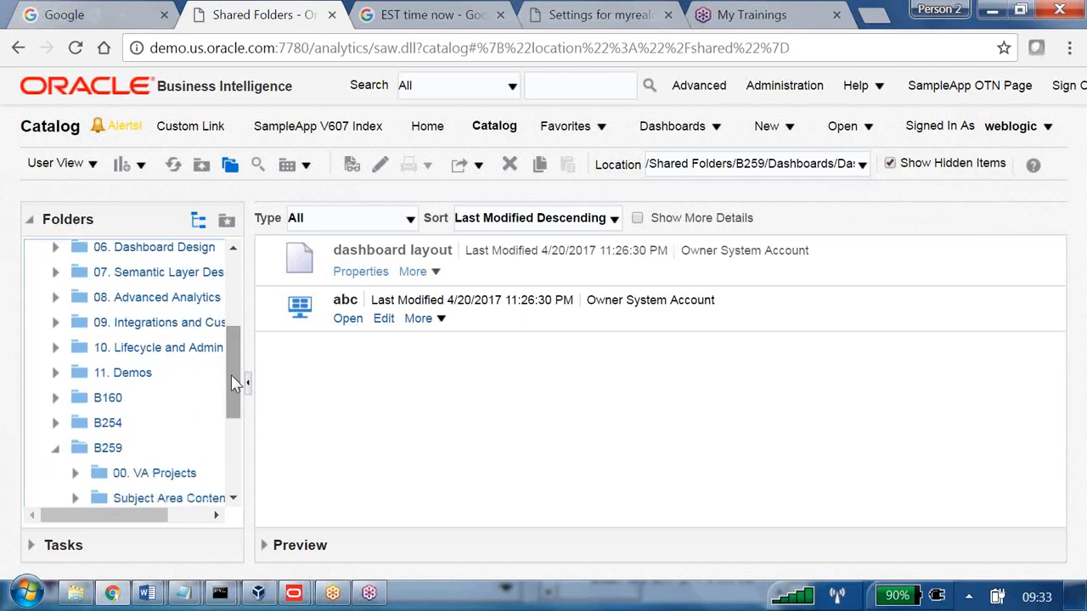
{"action": "left_click", "coordinate": [108, 450]}
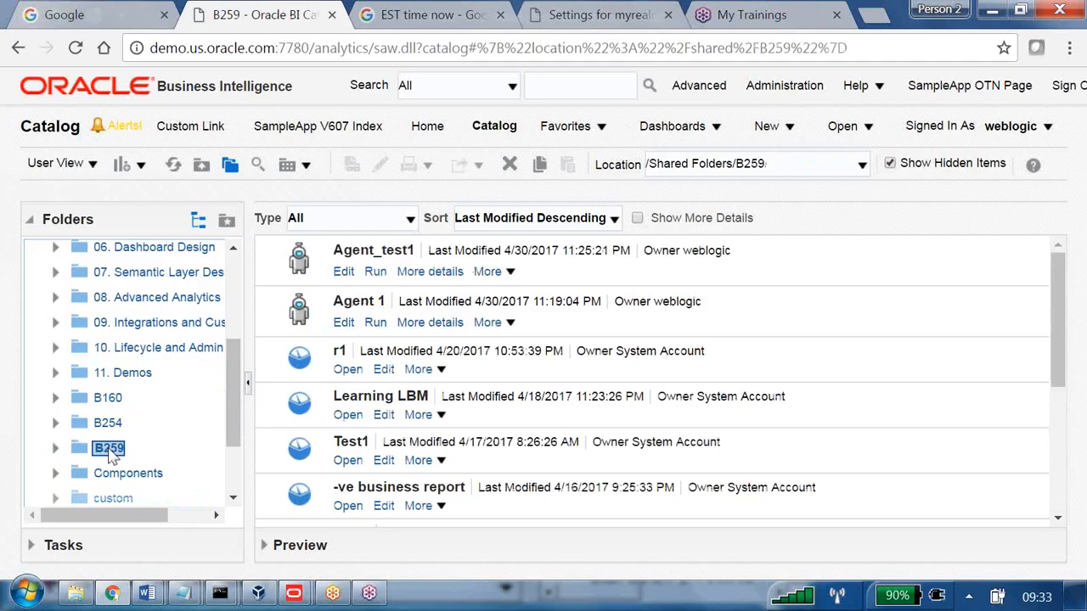
{"action": "left_click_drag", "start_coordinate": [236, 382], "coordinate": [243, 273]}
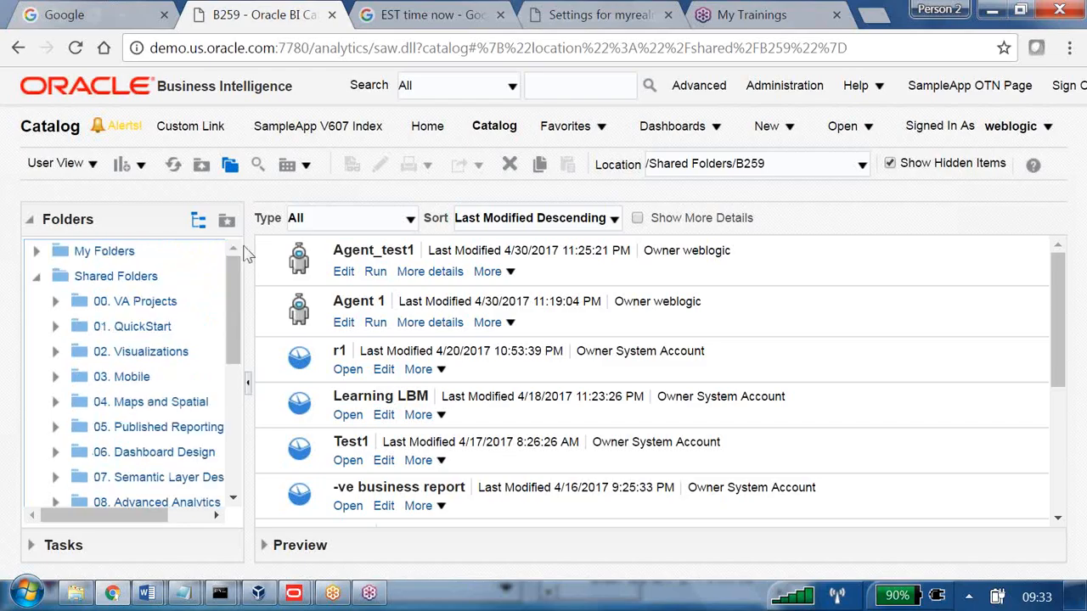
{"action": "left_click", "coordinate": [106, 279]}
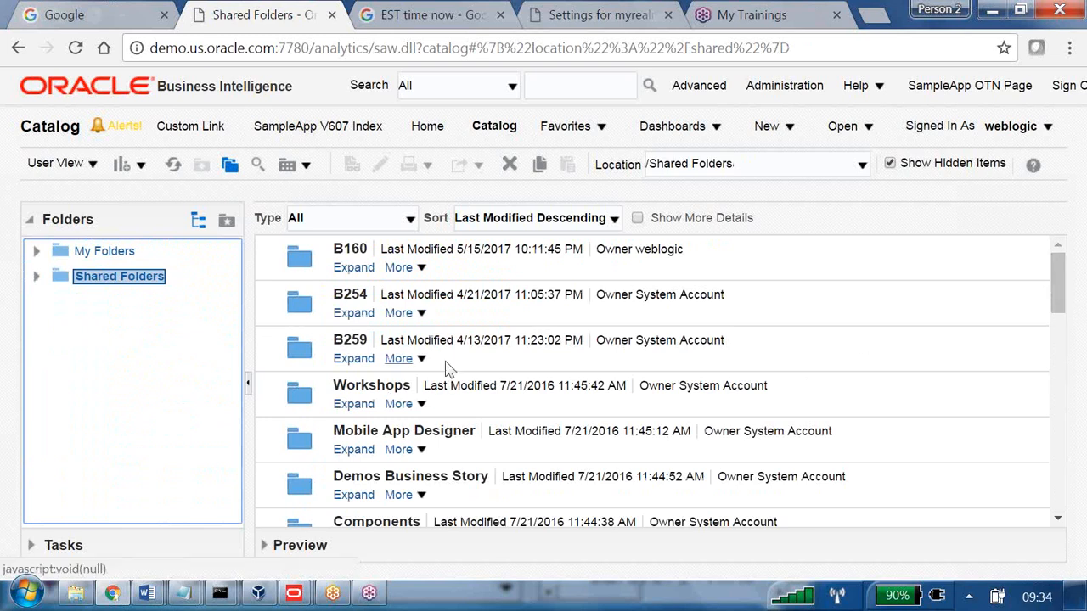
{"action": "left_click", "coordinate": [403, 359]}
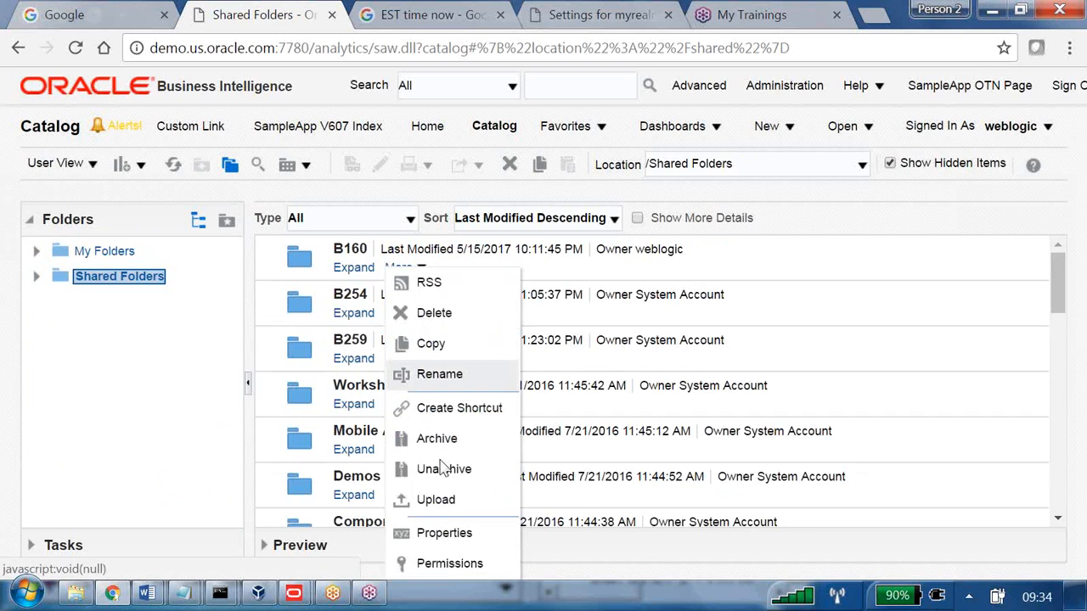
Open the B259 folder's Permissions and start adding a new user or role.
{"action": "left_click", "coordinate": [446, 563]}
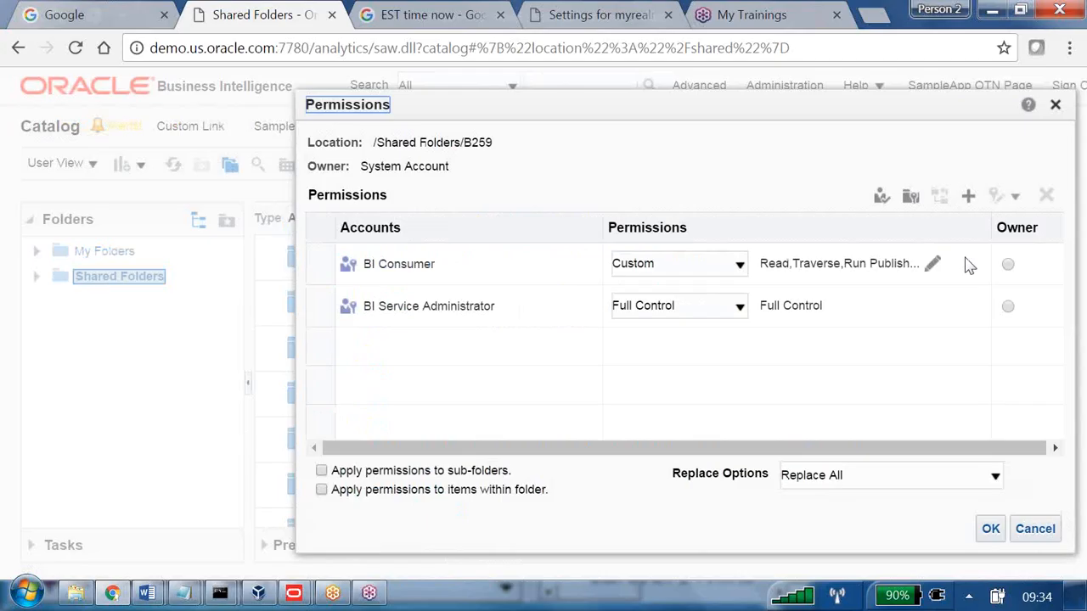
{"action": "left_click", "coordinate": [969, 198]}
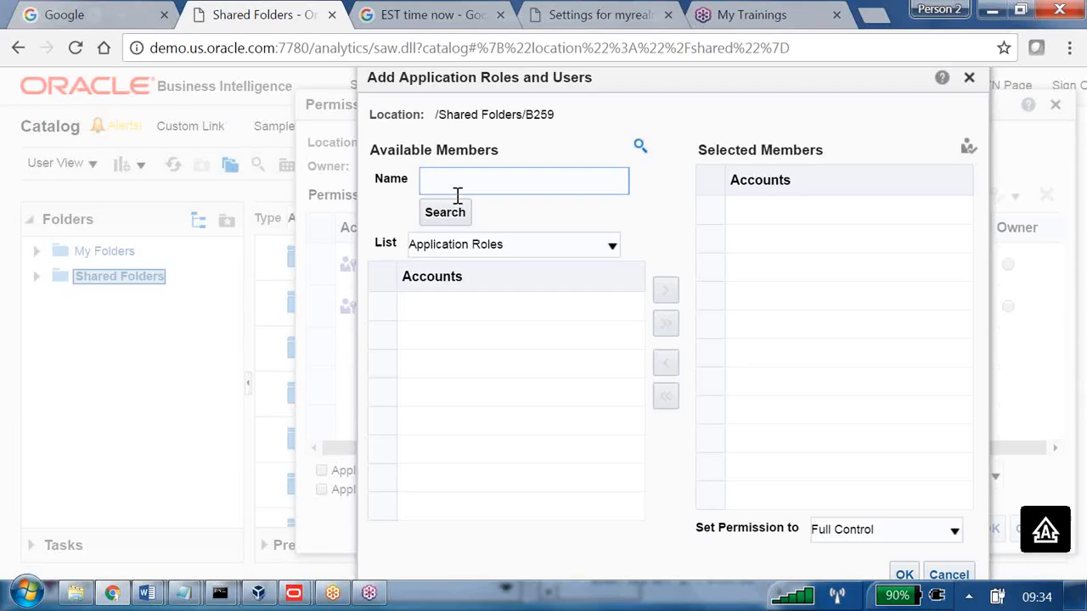
Search Users for 'B160' and move the found account to Selected Members.
{"action": "type", "text": "B160"}
{"action": "left_click", "coordinate": [609, 246]}
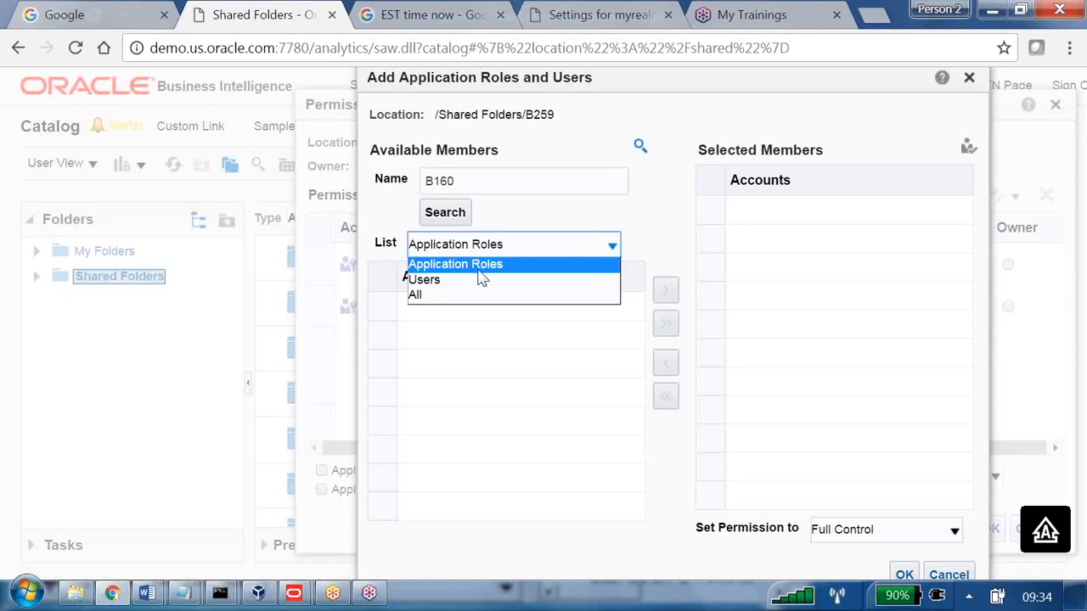
{"action": "left_click", "coordinate": [434, 280]}
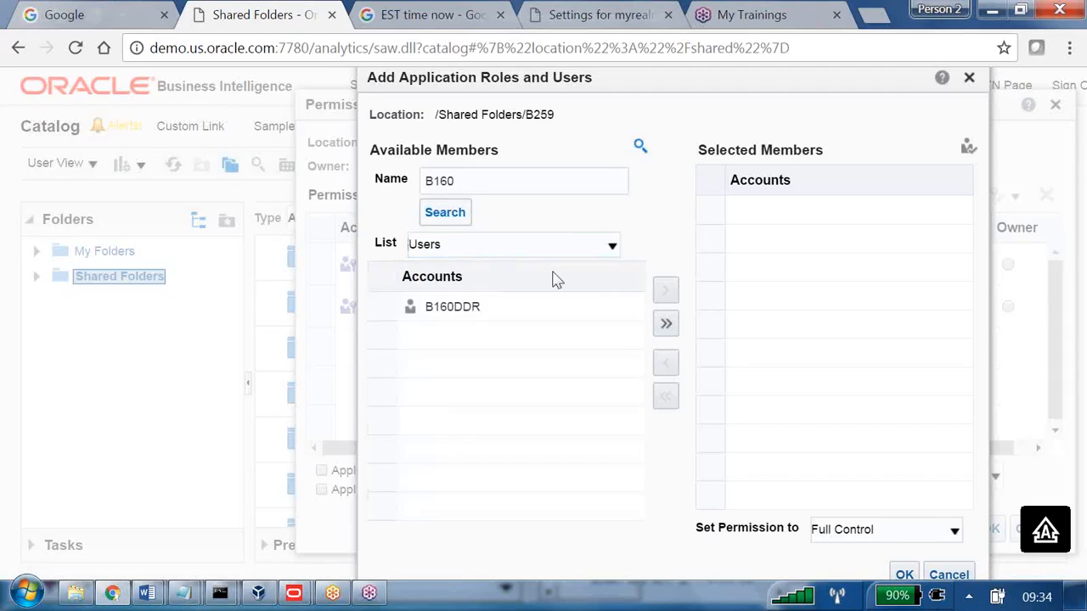
{"action": "left_click", "coordinate": [476, 310]}
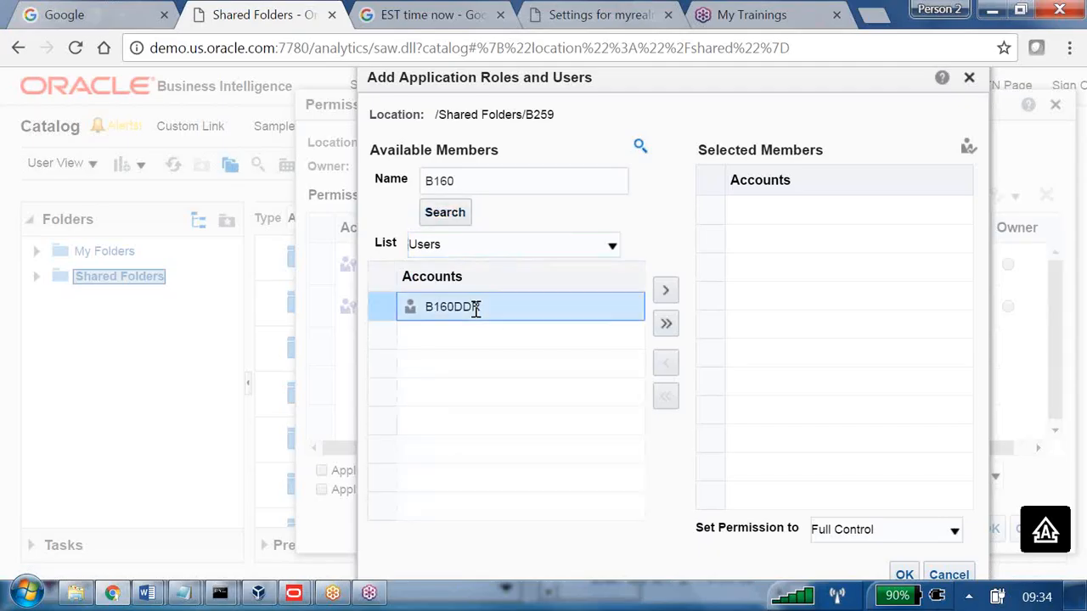
{"action": "left_click", "coordinate": [666, 293]}
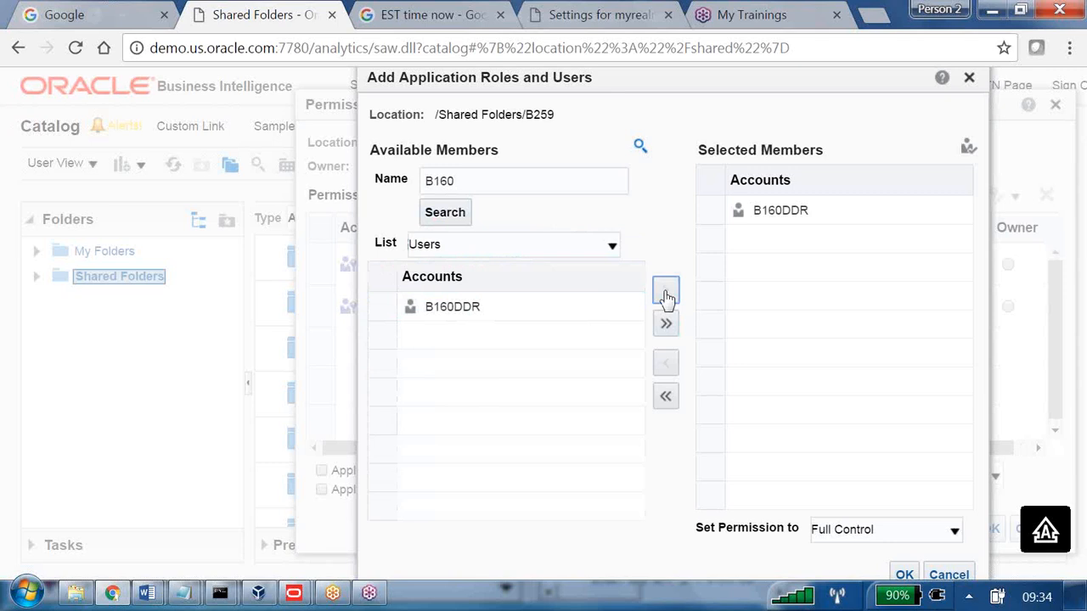
Set the selected user's permission to No Access and save B259's permissions.
{"action": "left_click", "coordinate": [955, 533]}
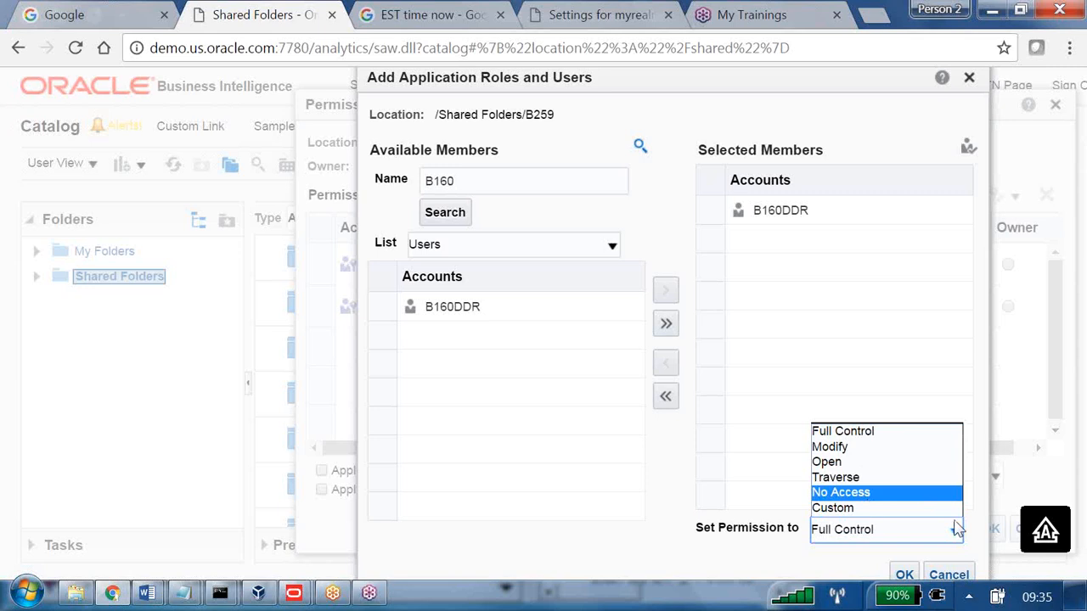
{"action": "left_click", "coordinate": [836, 495]}
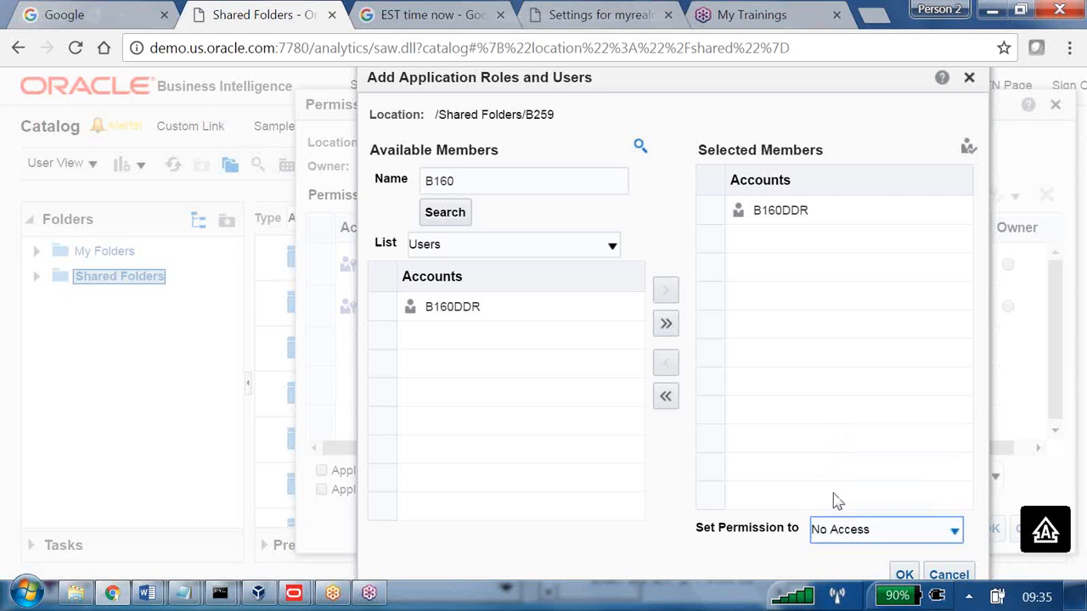
{"action": "left_click", "coordinate": [904, 575]}
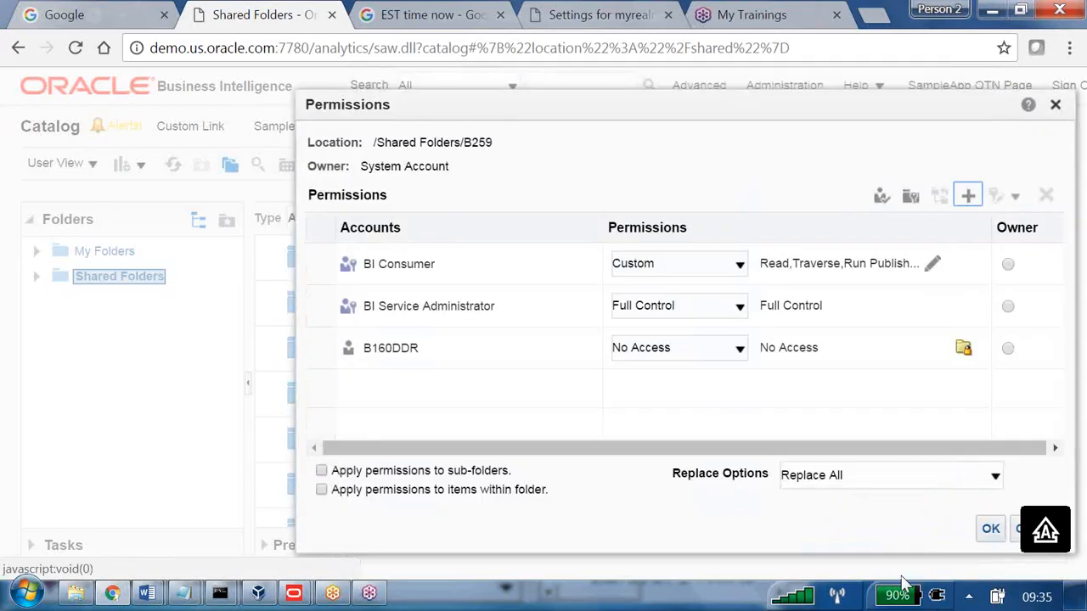
{"action": "left_click", "coordinate": [990, 528]}
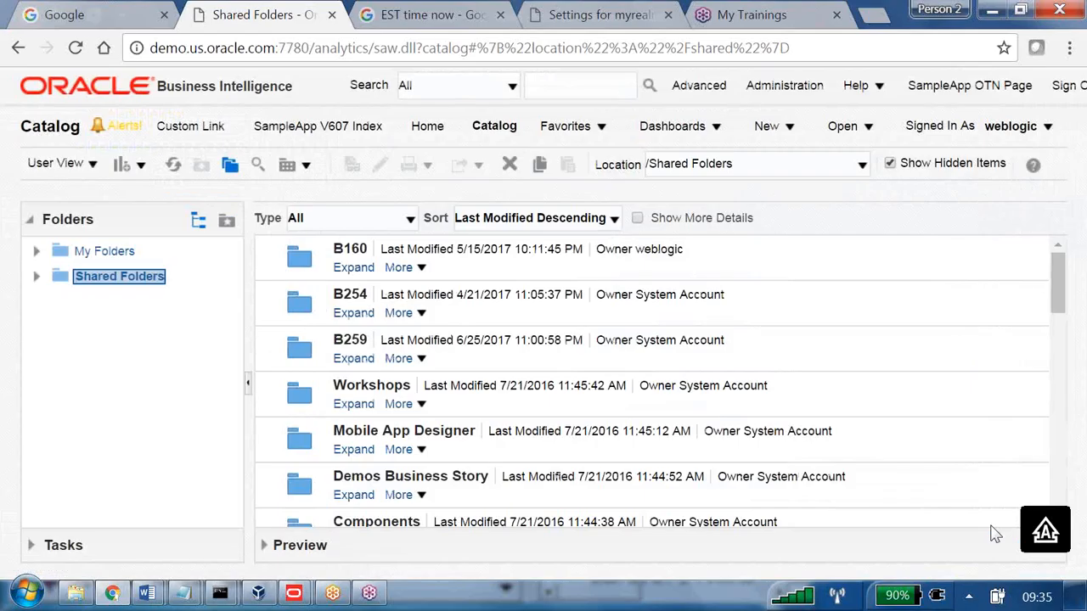
Sign out, return to the sign-in page, and enter the test user's user id.
{"action": "left_click", "coordinate": [1061, 88]}
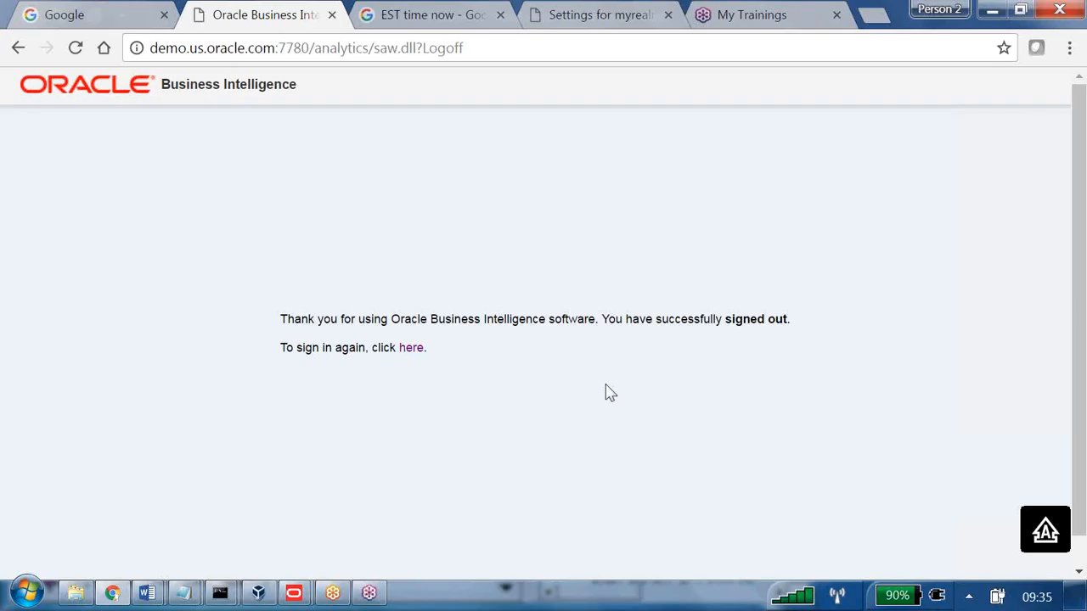
{"action": "left_click", "coordinate": [411, 348]}
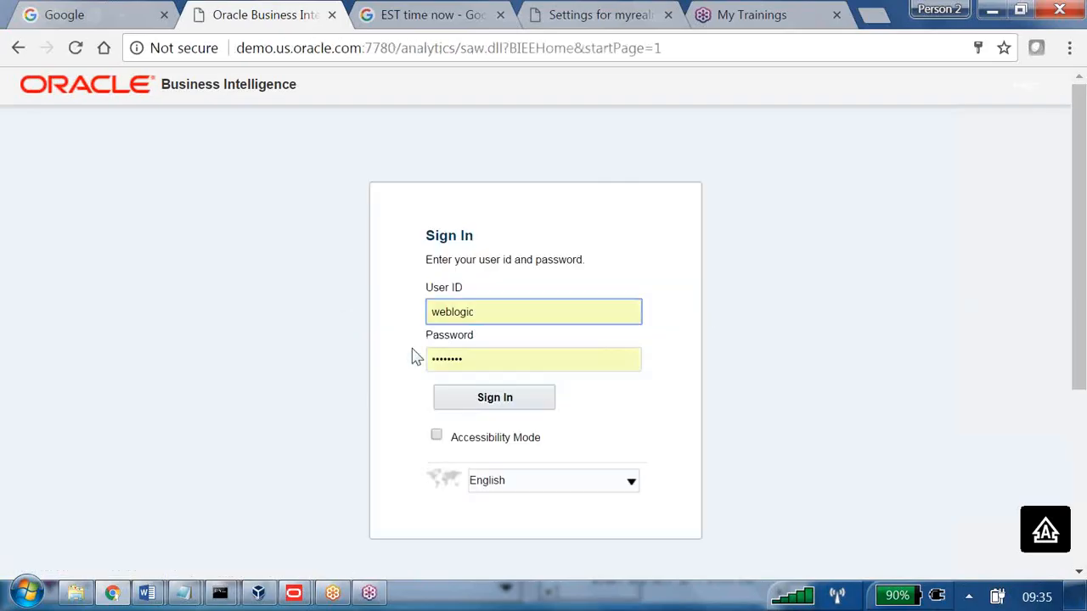
{"action": "double_click", "coordinate": [465, 307]}
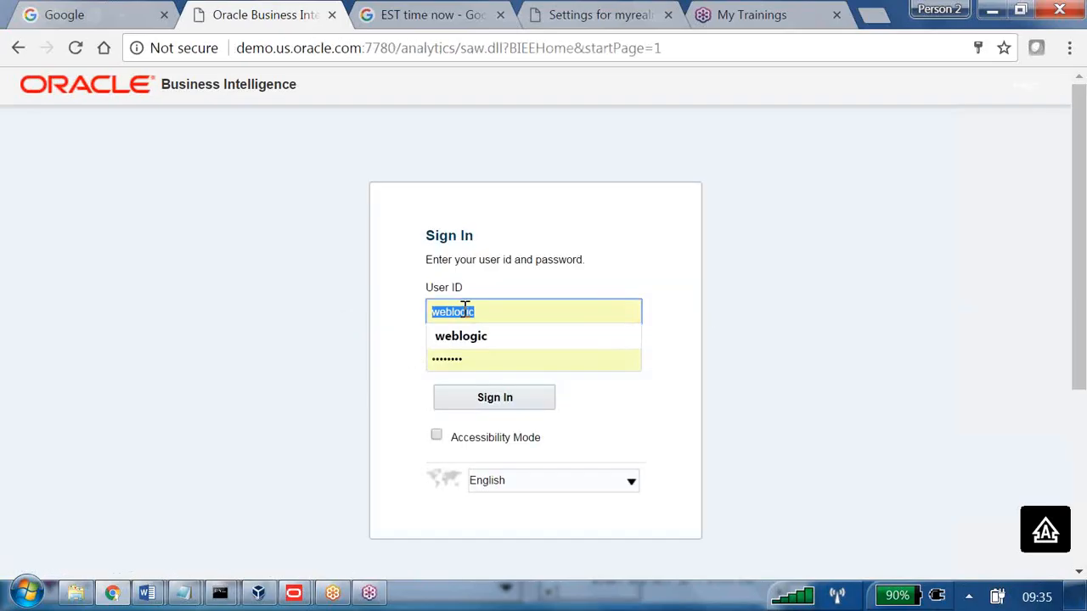
{"action": "key", "text": "BackSpace"}
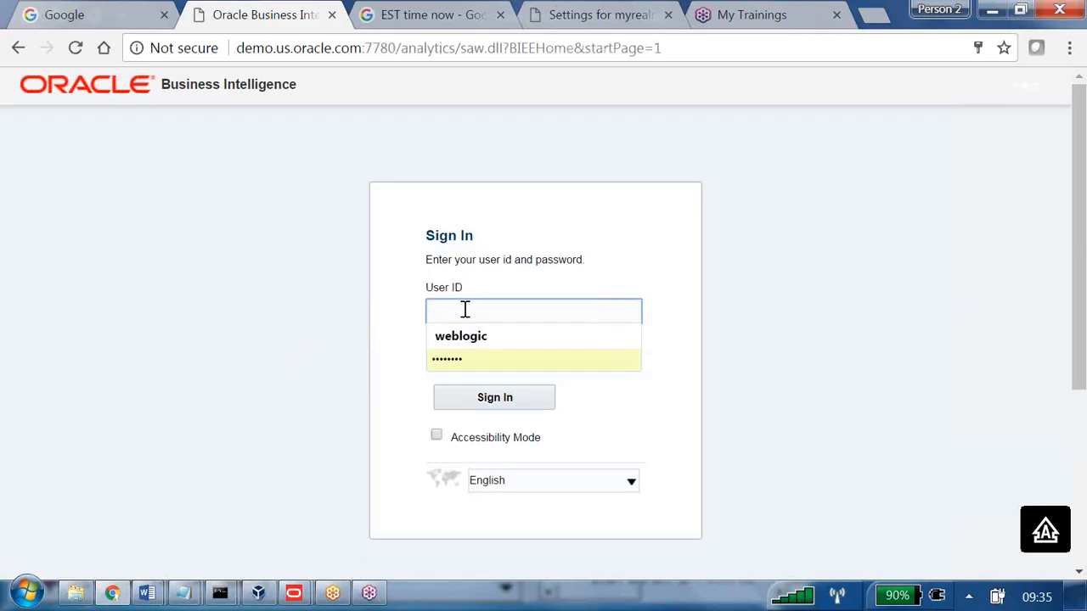
{"action": "type", "text": "b"}
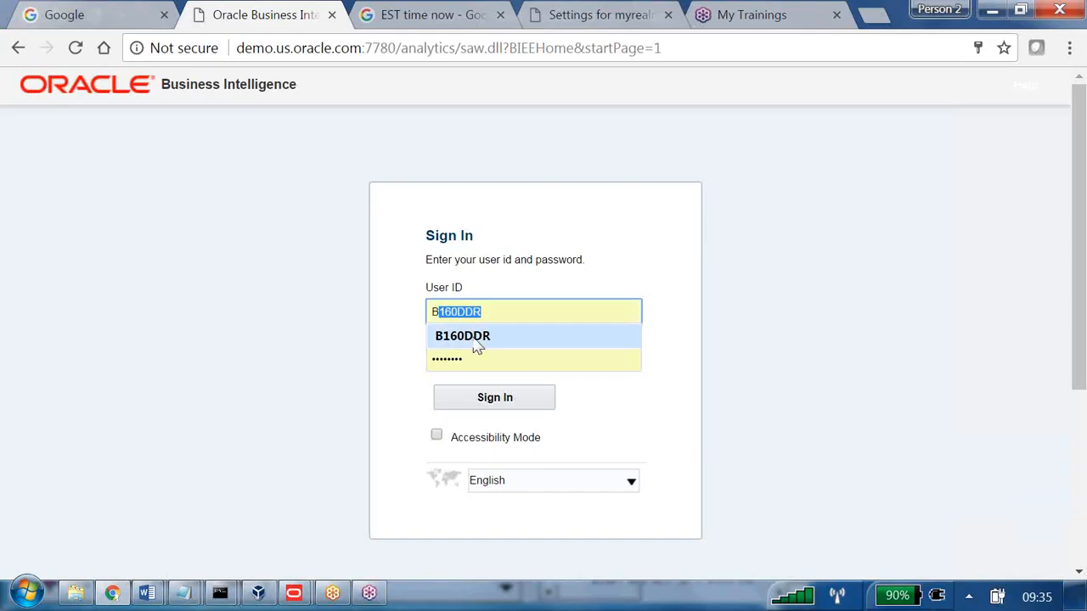
Replace the prefilled password with the test user's password and sign in.
{"action": "left_click", "coordinate": [472, 337]}
{"action": "left_click", "coordinate": [468, 360]}
{"action": "left_click", "coordinate": [460, 358]}
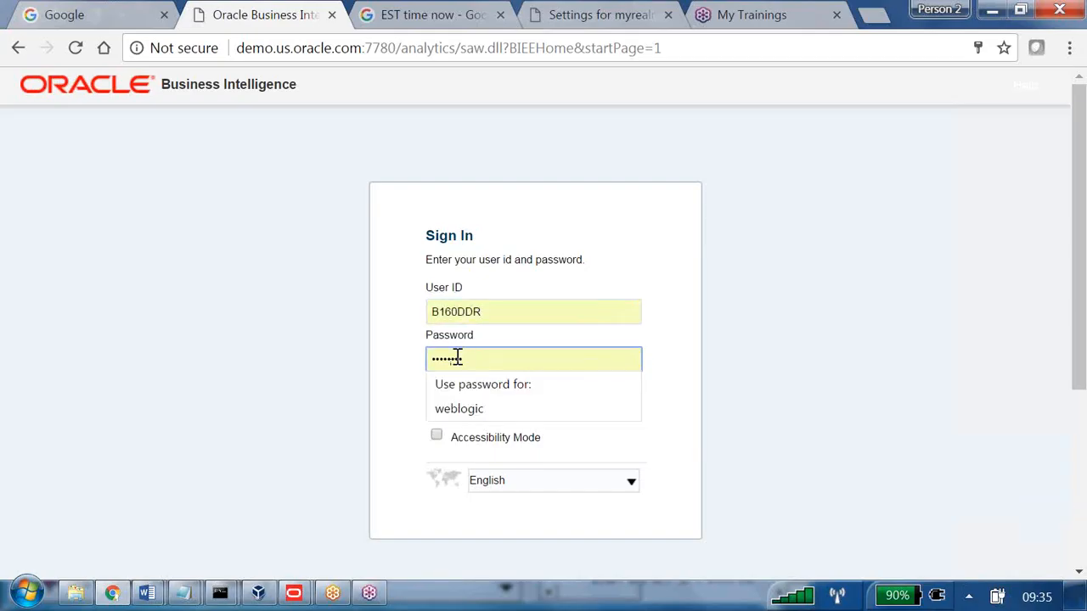
{"action": "left_click_drag", "start_coordinate": [463, 361], "coordinate": [449, 353]}
{"action": "key", "text": "BackSpace"}
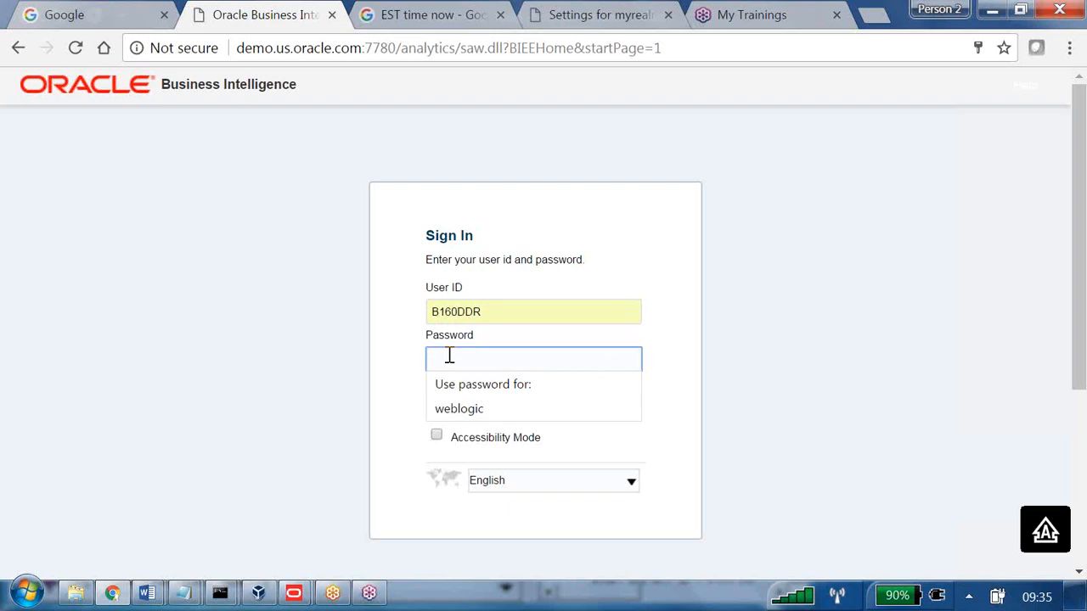
{"action": "type", "text": "••"}
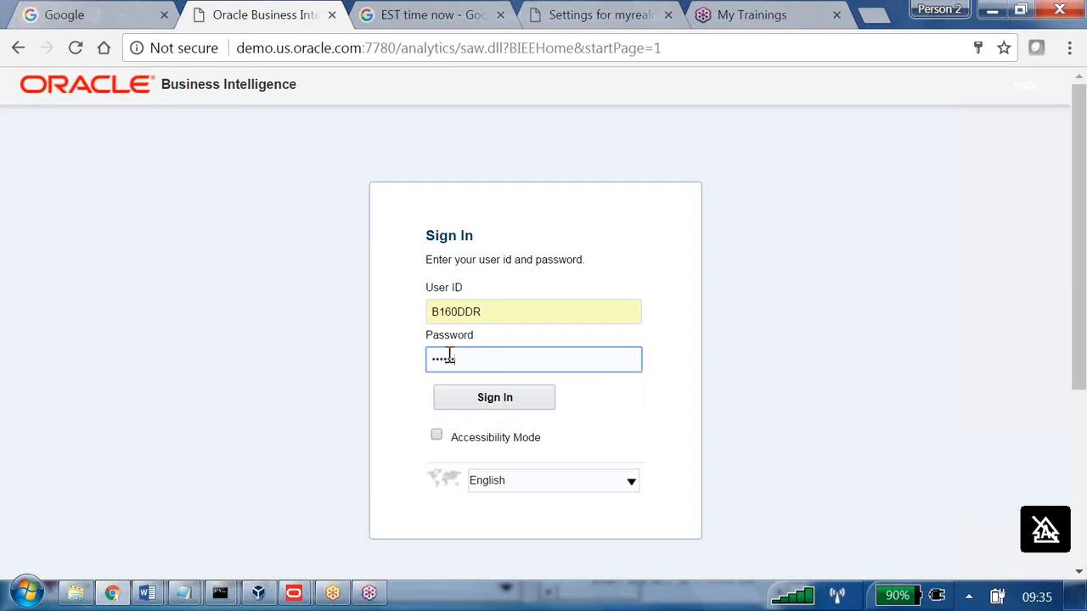
{"action": "type", "text": "••"}
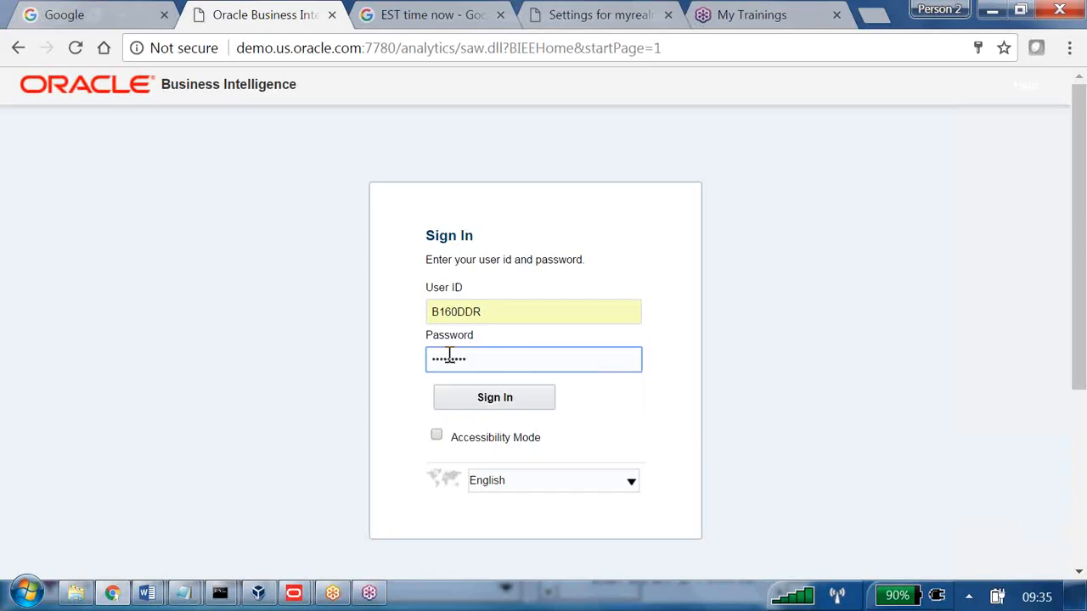
{"action": "left_click", "coordinate": [506, 399]}
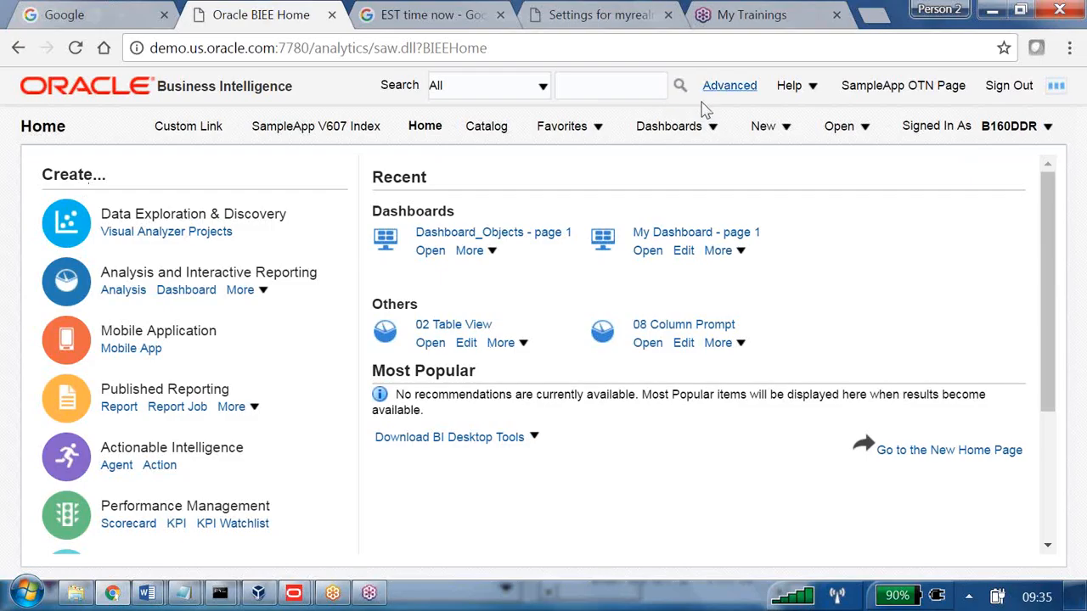
List Shared Folders in the Catalog as the test user, confirm B259 is absent, and open the user menu.
{"action": "left_click", "coordinate": [488, 129]}
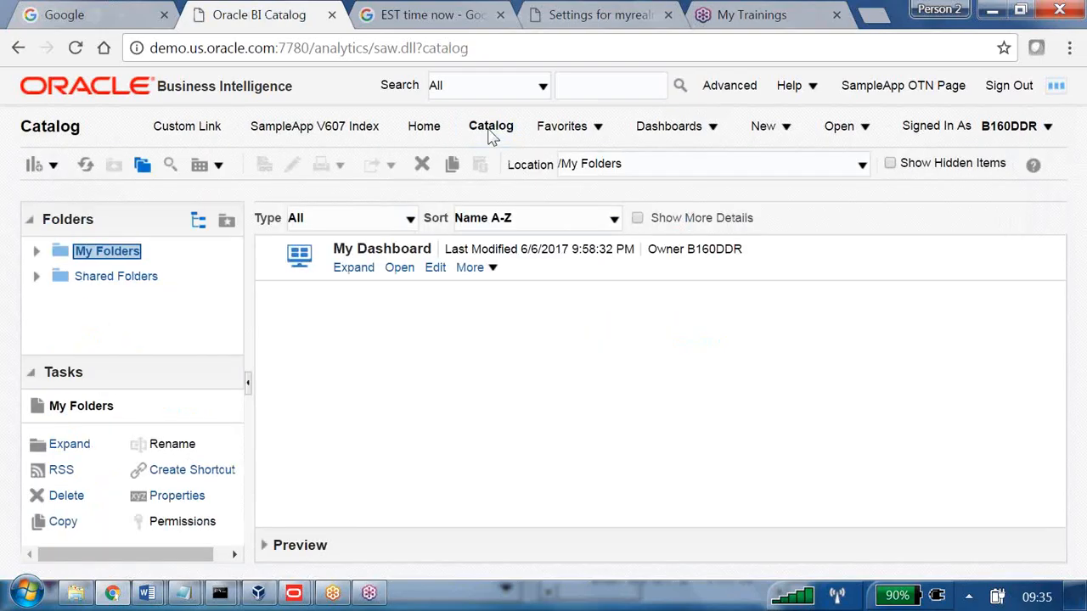
{"action": "left_click", "coordinate": [119, 277]}
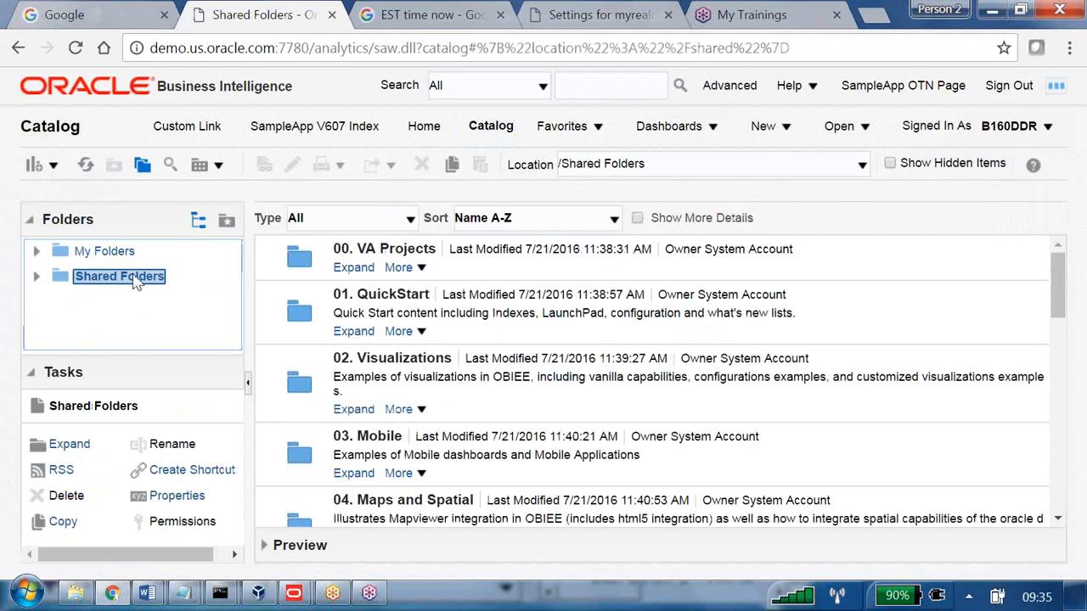
{"action": "scroll", "coordinate": [365, 352], "scroll_direction": "down", "scroll_amount": 1}
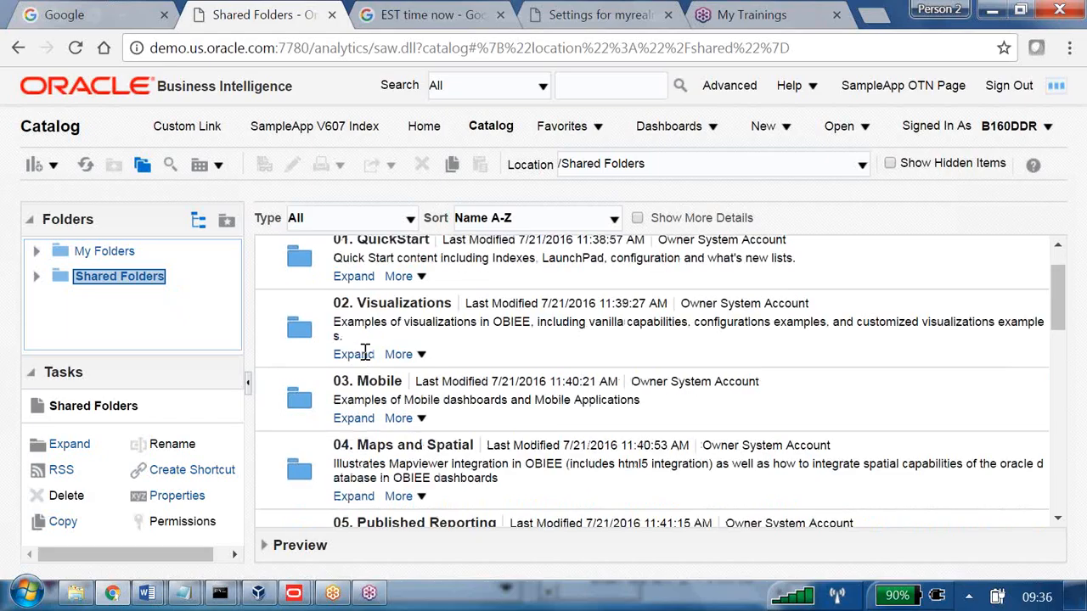
{"action": "scroll", "coordinate": [365, 352], "scroll_direction": "down", "scroll_amount": 12}
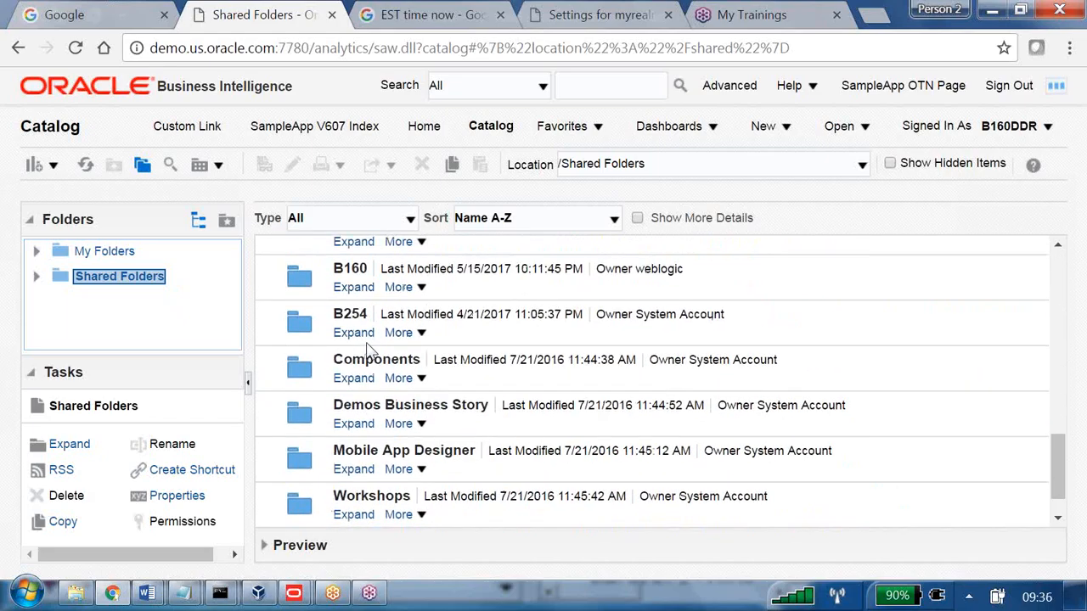
{"action": "scroll", "coordinate": [370, 350], "scroll_direction": "up", "scroll_amount": 2}
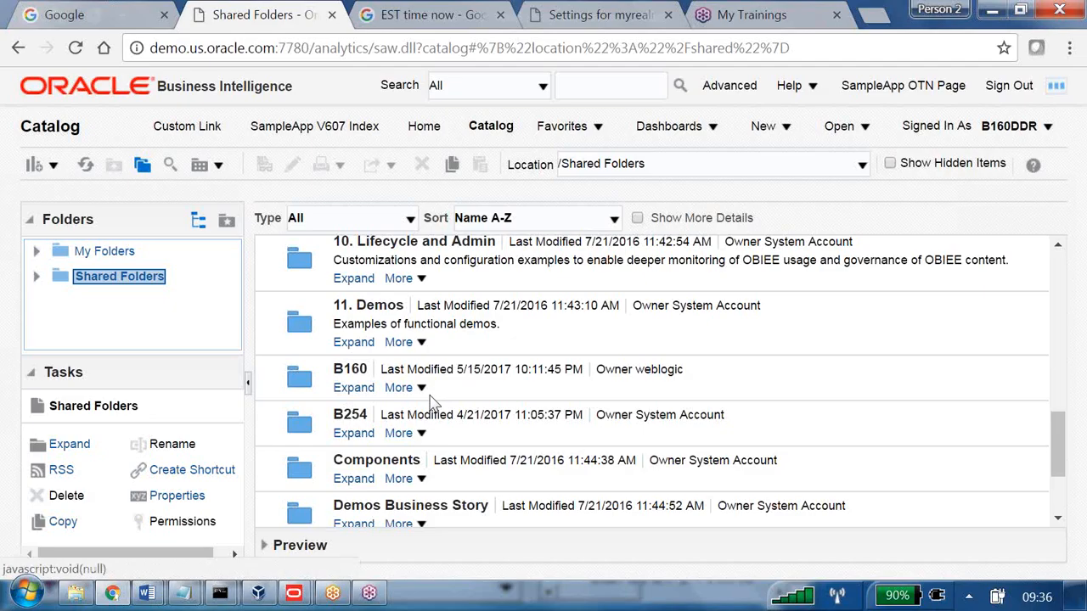
{"action": "left_click", "coordinate": [1043, 129]}
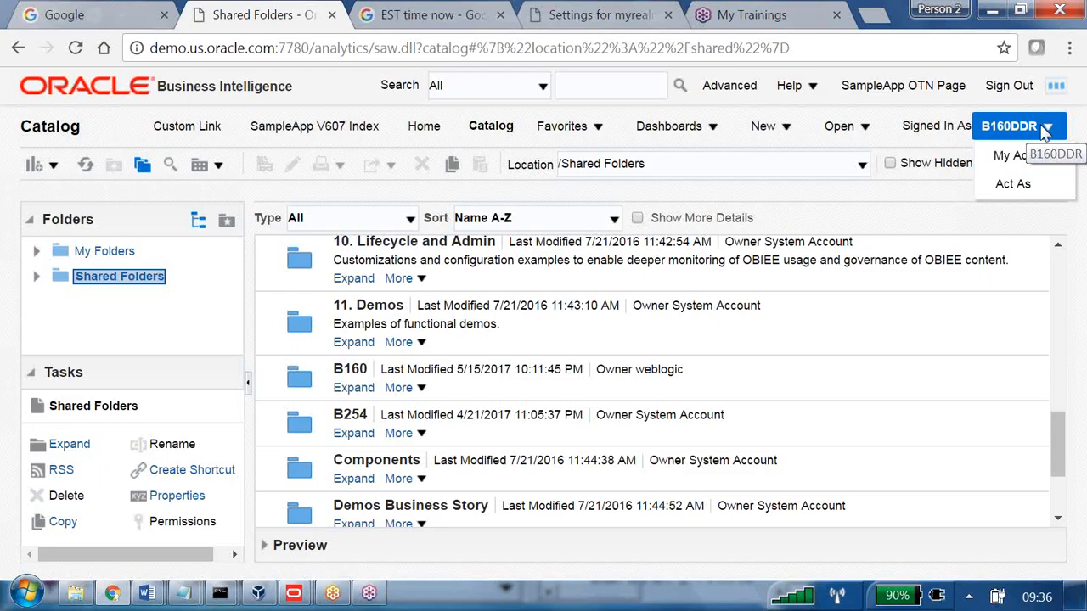
Bring up the OBIEE course notes in Word and highlight the Presentation Catalog heading and objects Folder through Report.
{"action": "key", "text": "alt+Tab"}
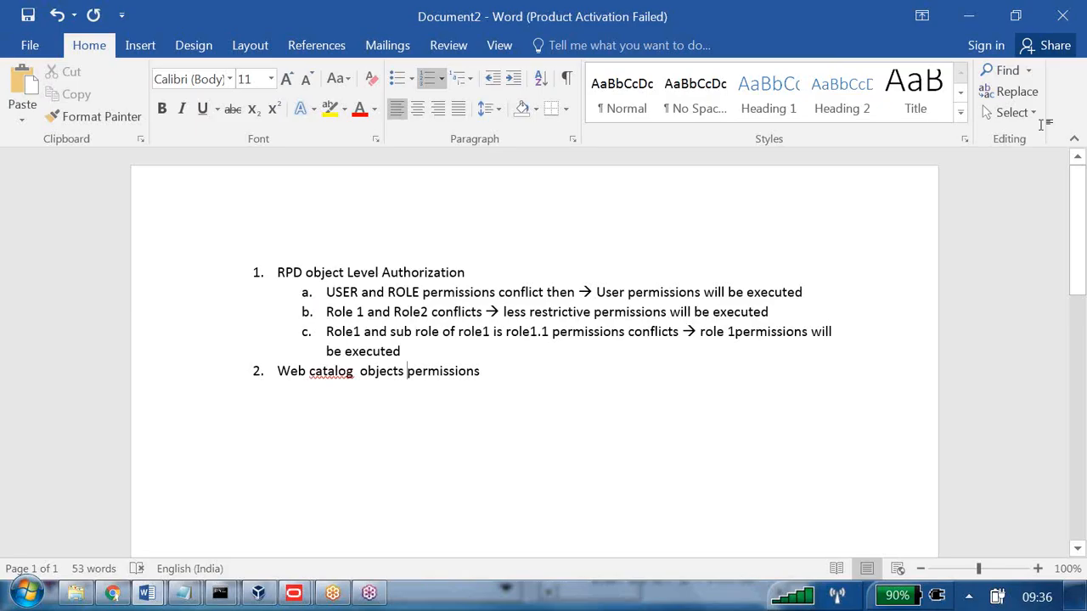
{"action": "key", "text": "alt+Tab"}
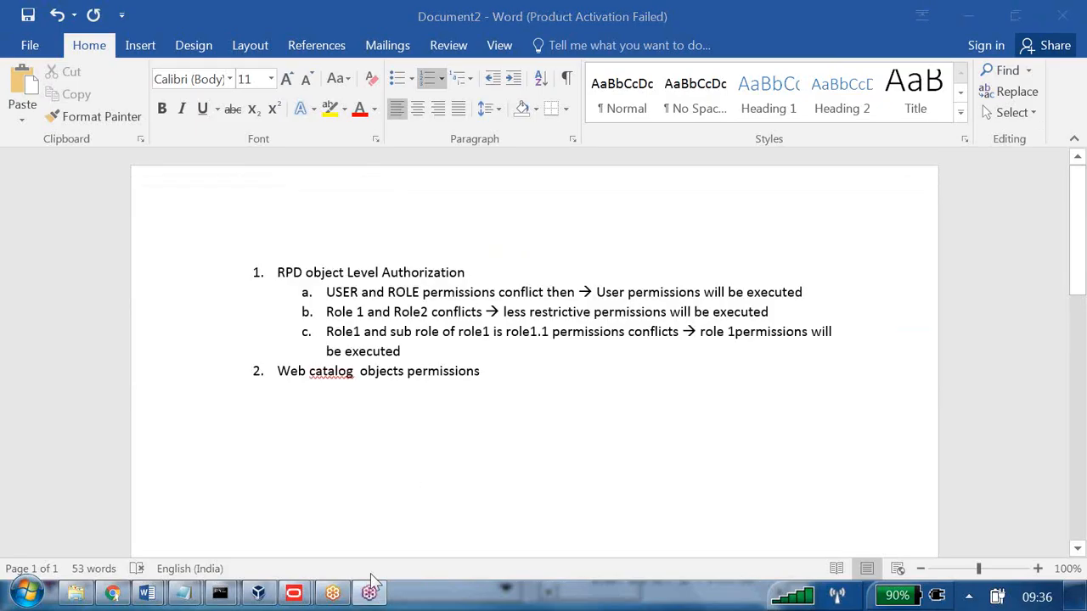
{"action": "mouse_move", "coordinate": [146, 593]}
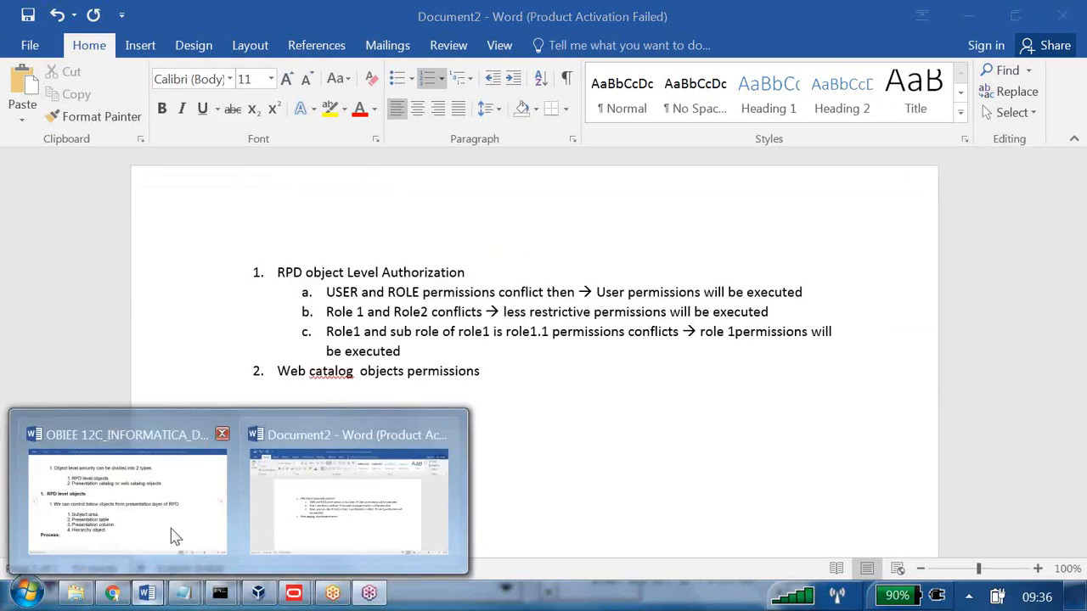
{"action": "left_click", "coordinate": [174, 529]}
{"action": "scroll", "coordinate": [405, 367], "scroll_direction": "down", "scroll_amount": 2}
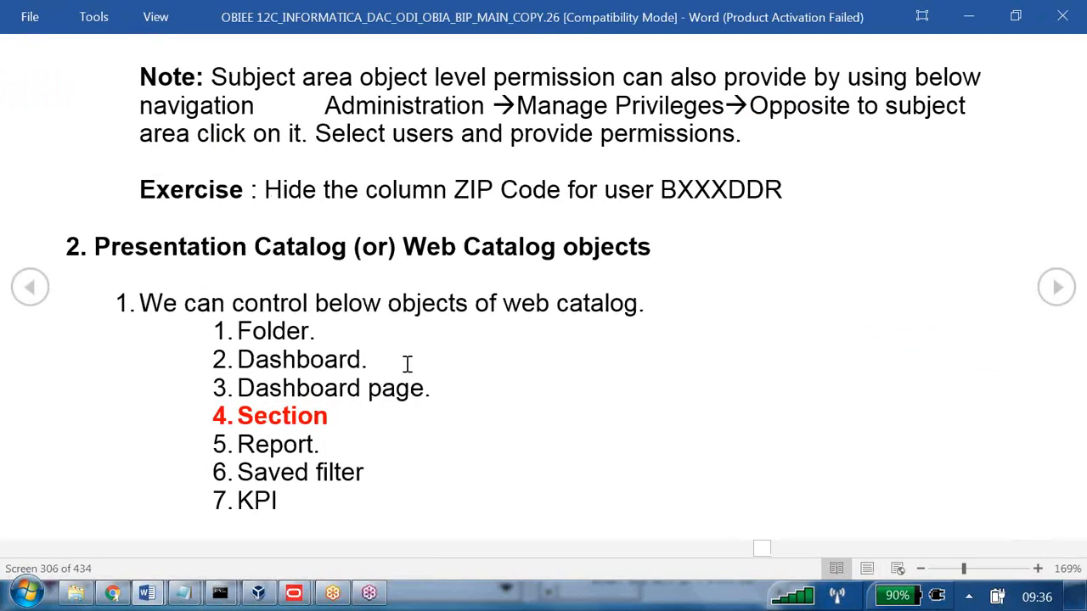
{"action": "left_click_drag", "start_coordinate": [194, 257], "coordinate": [585, 249]}
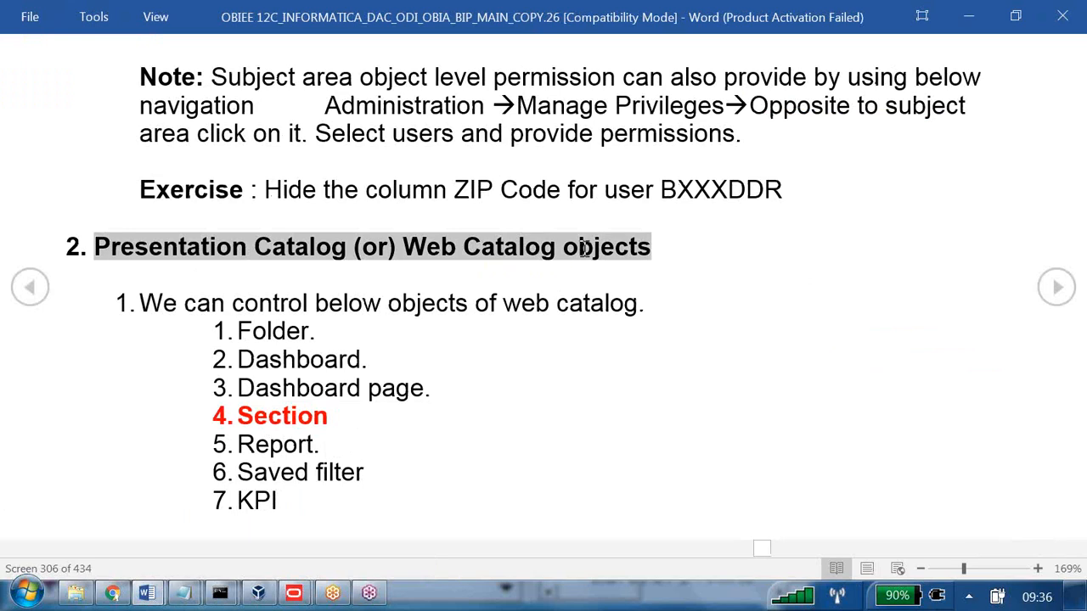
{"action": "left_click_drag", "start_coordinate": [265, 333], "coordinate": [313, 455]}
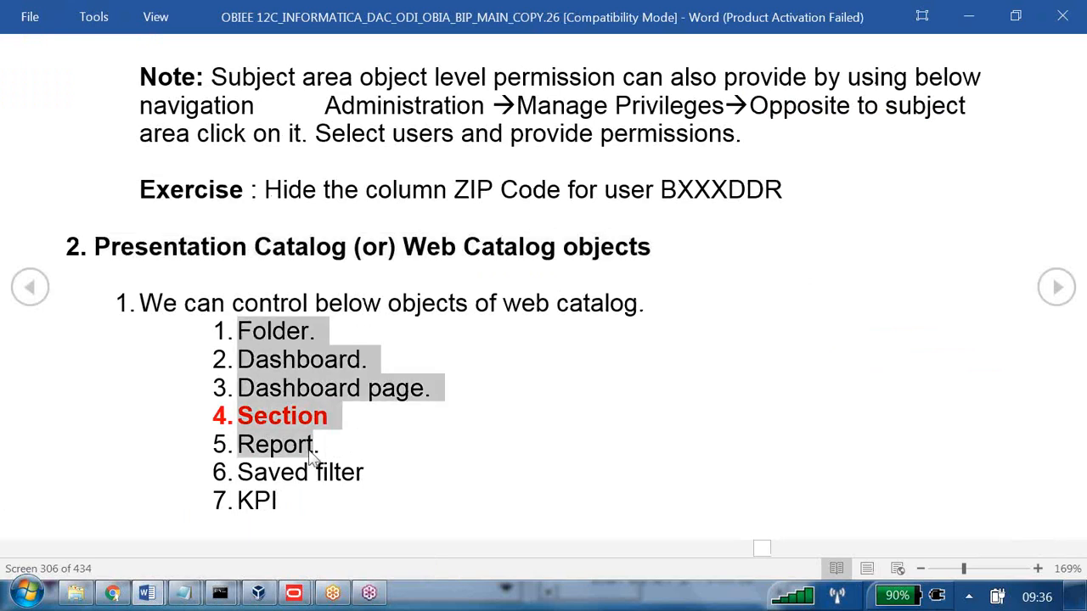
Highlight the permission types No access, Open, Modify, Full control and Traverse.
{"action": "scroll", "coordinate": [311, 449], "scroll_direction": "down", "scroll_amount": 1}
{"action": "left_click_drag", "start_coordinate": [270, 190], "coordinate": [506, 316]}
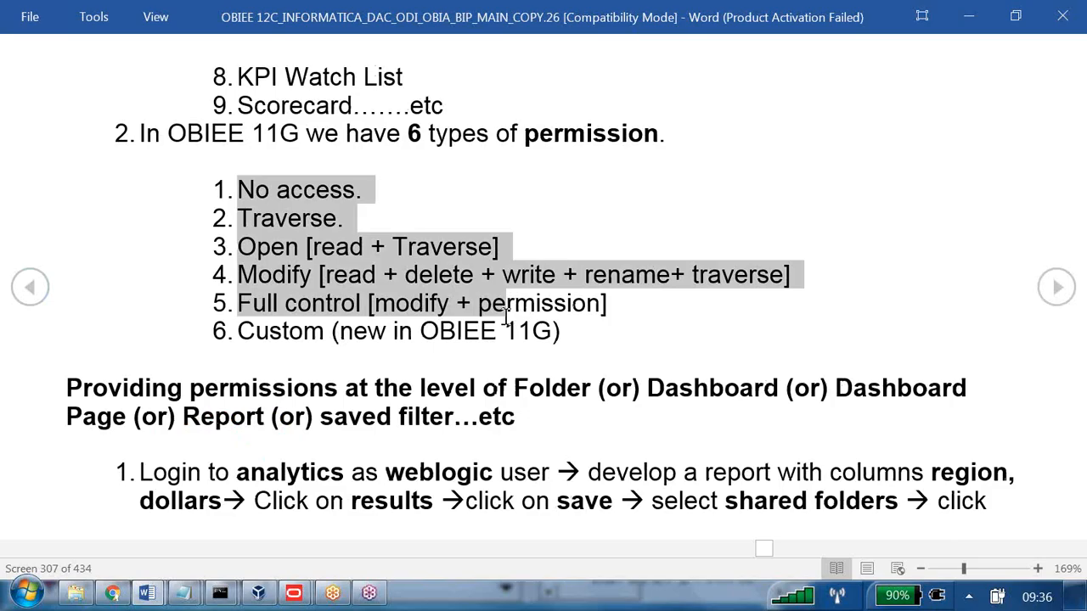
{"action": "double_click", "coordinate": [286, 194]}
{"action": "double_click", "coordinate": [289, 246]}
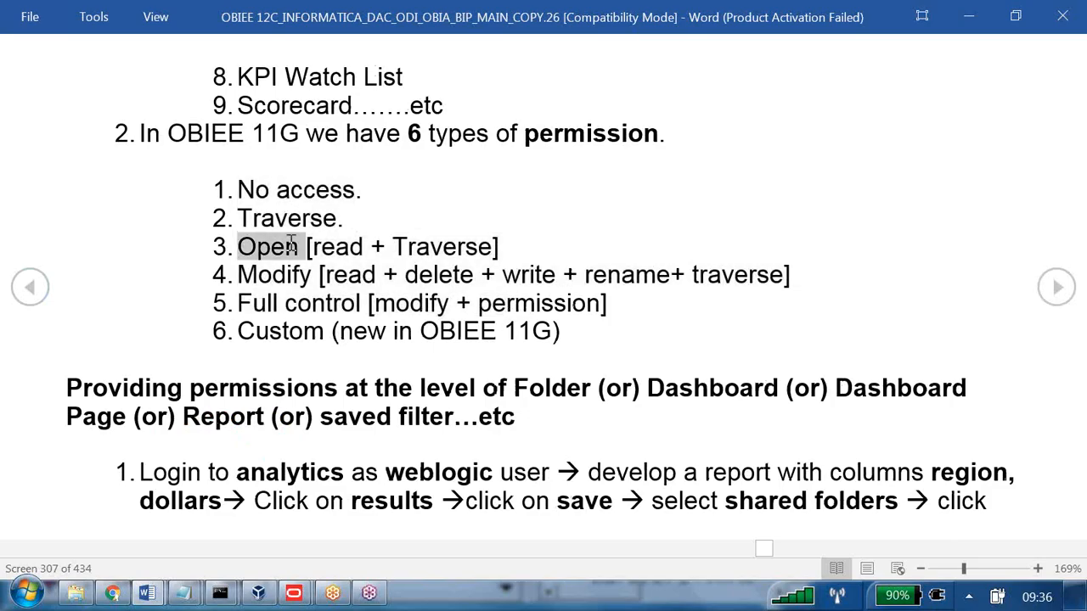
{"action": "double_click", "coordinate": [287, 272]}
{"action": "double_click", "coordinate": [278, 302]}
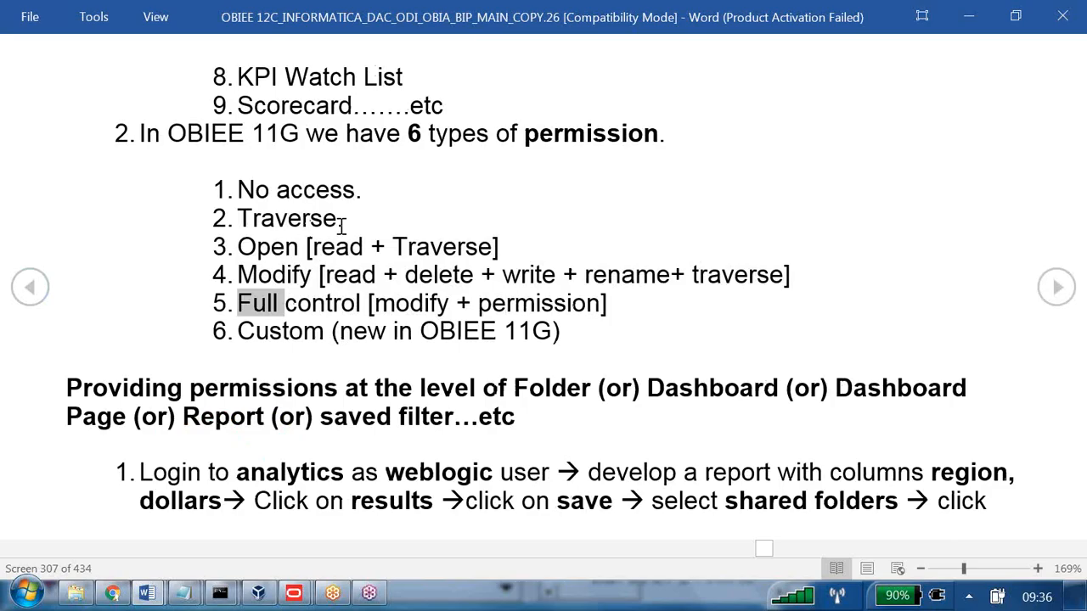
{"action": "left_click_drag", "start_coordinate": [336, 221], "coordinate": [232, 218]}
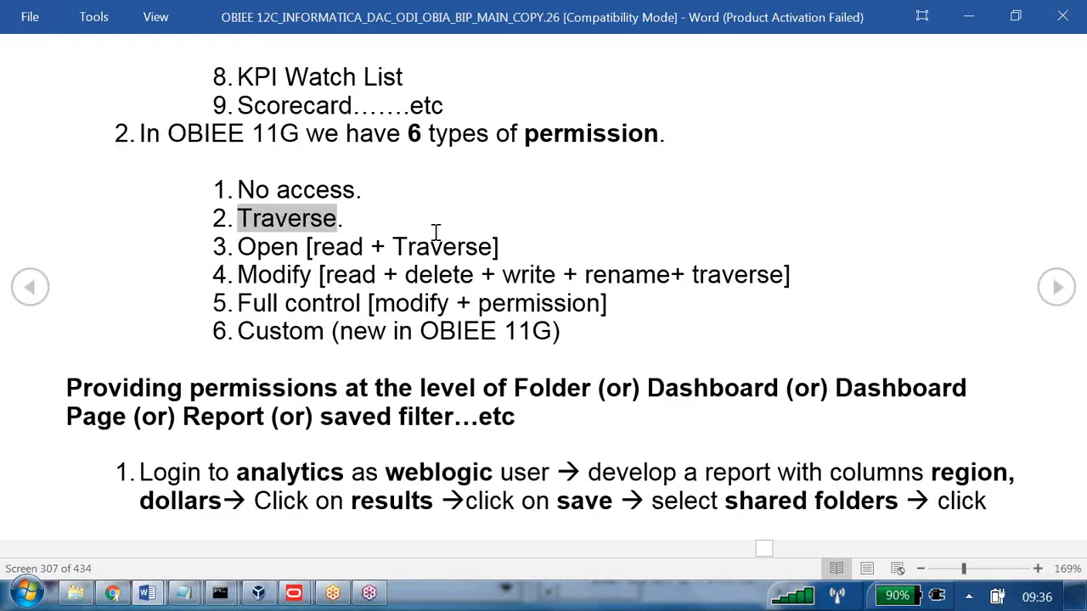
{"action": "scroll", "coordinate": [435, 231], "scroll_direction": "down", "scroll_amount": 1}
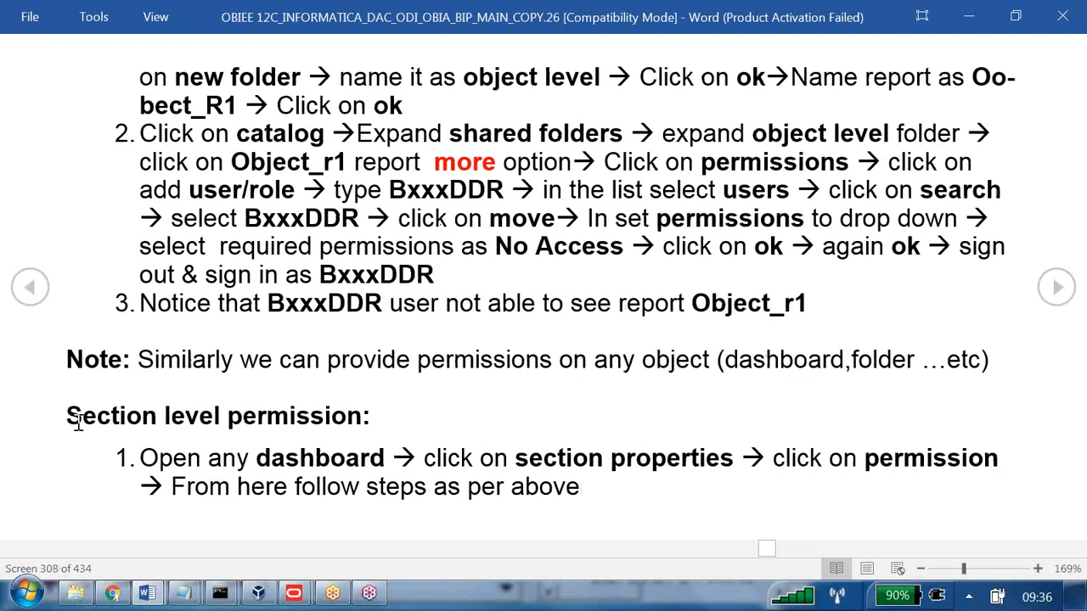
{"action": "scroll", "coordinate": [365, 385], "scroll_direction": "down", "scroll_amount": 1}
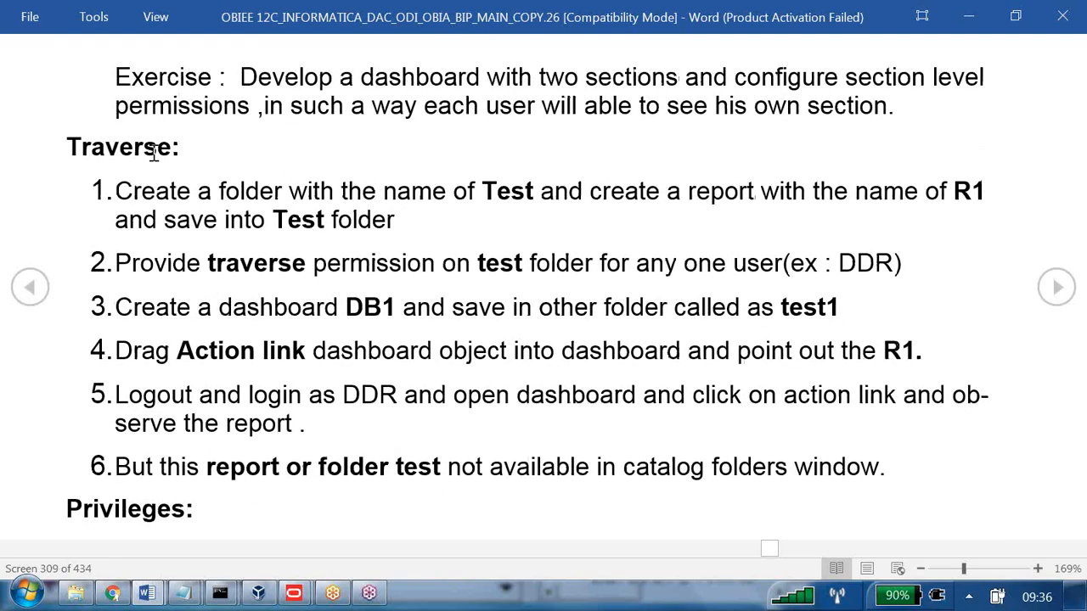
Highlight the Traverse: heading and page ahead to the Step 3: Testing instructions.
{"action": "triple_click", "coordinate": [62, 149]}
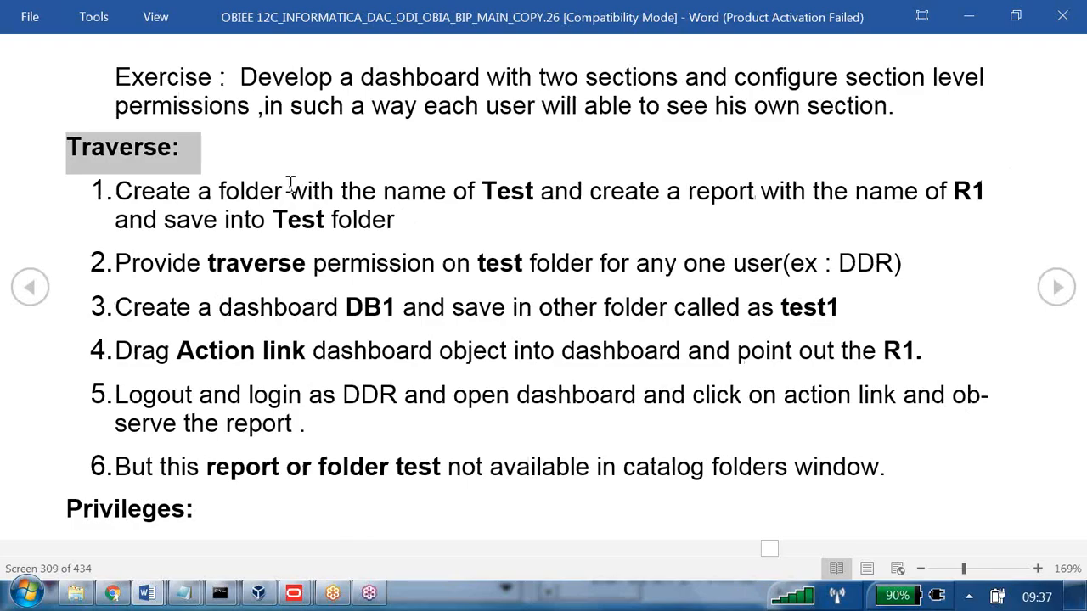
{"action": "scroll", "coordinate": [295, 187], "scroll_direction": "down", "scroll_amount": 1}
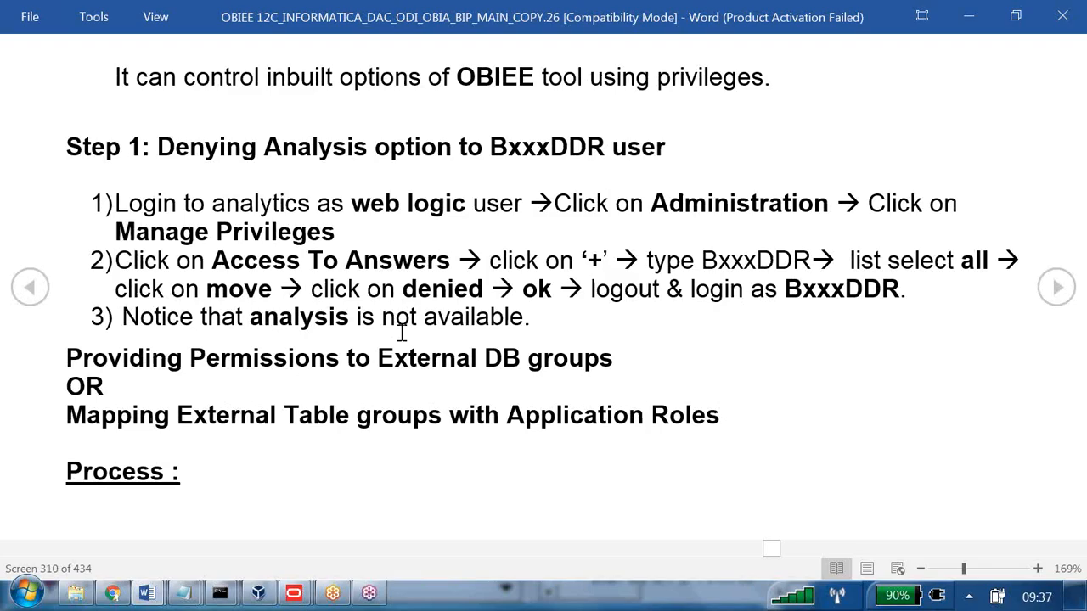
{"action": "scroll", "coordinate": [402, 332], "scroll_direction": "down", "scroll_amount": 1}
{"action": "scroll", "coordinate": [401, 333], "scroll_direction": "down", "scroll_amount": 1}
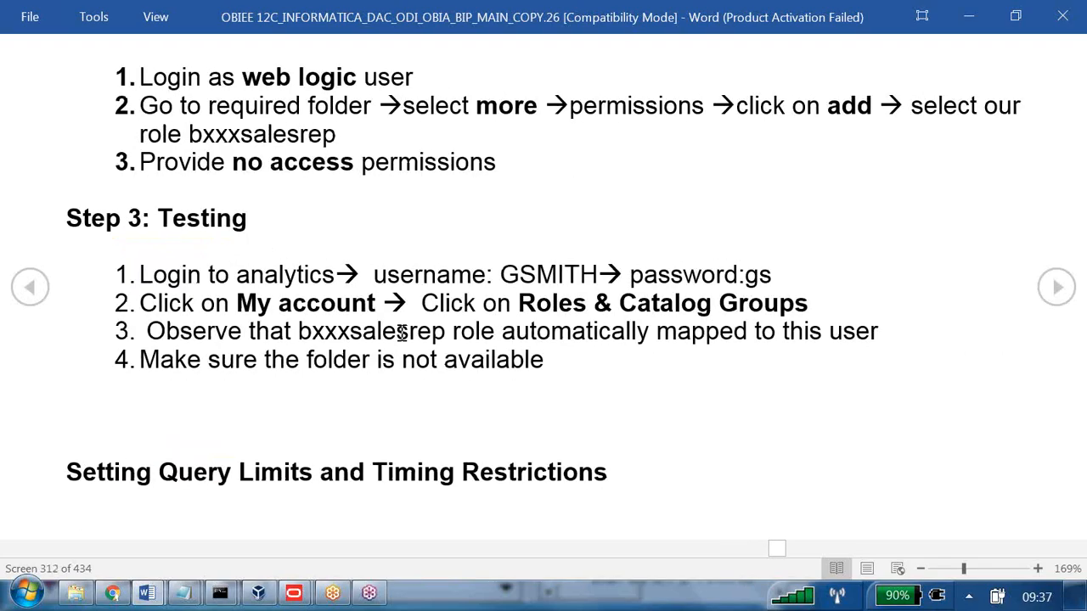